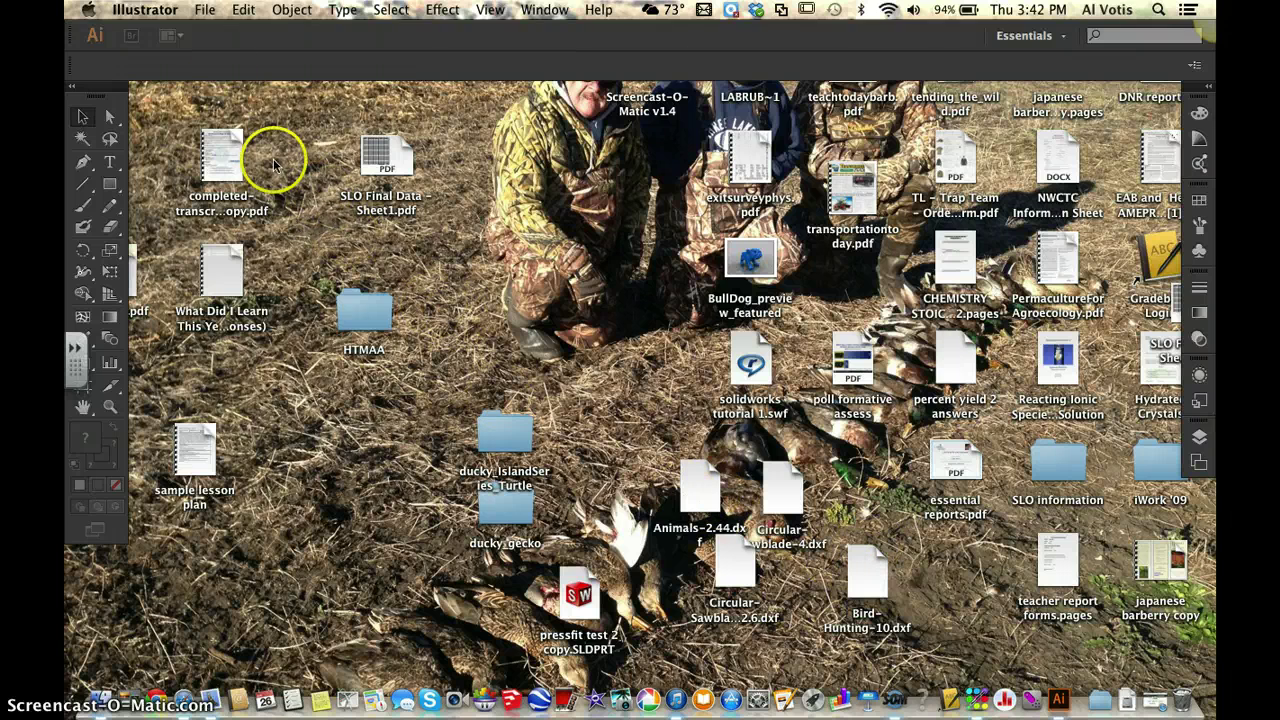
- Create a new 8.5 x 11 in Letter document with one artboard and Inches units
click(203, 8)
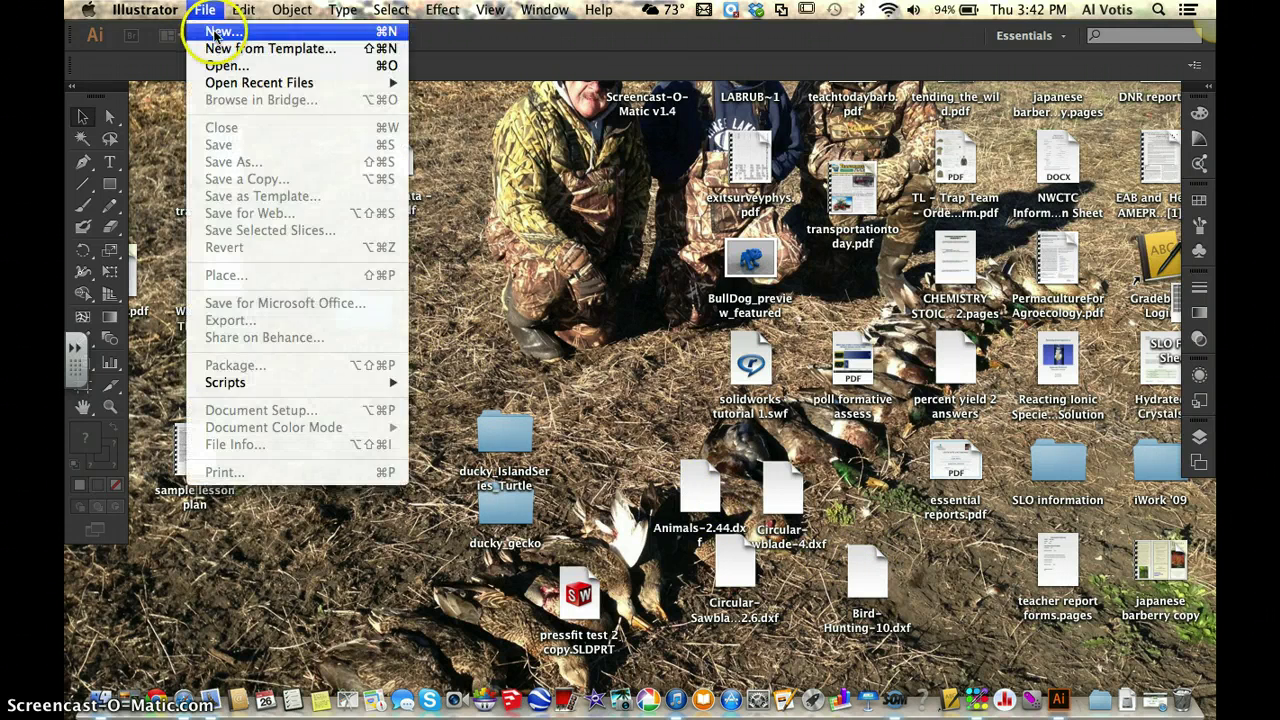
click(208, 31)
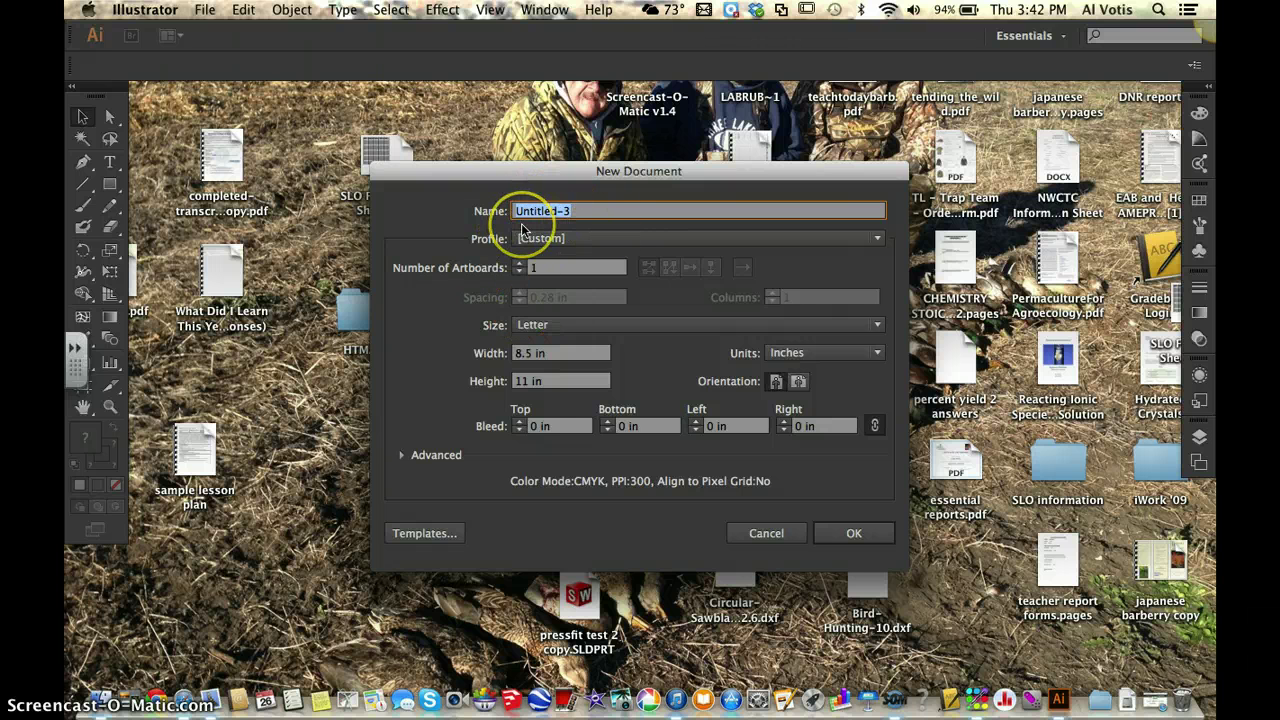
drag(541, 271, 600, 272)
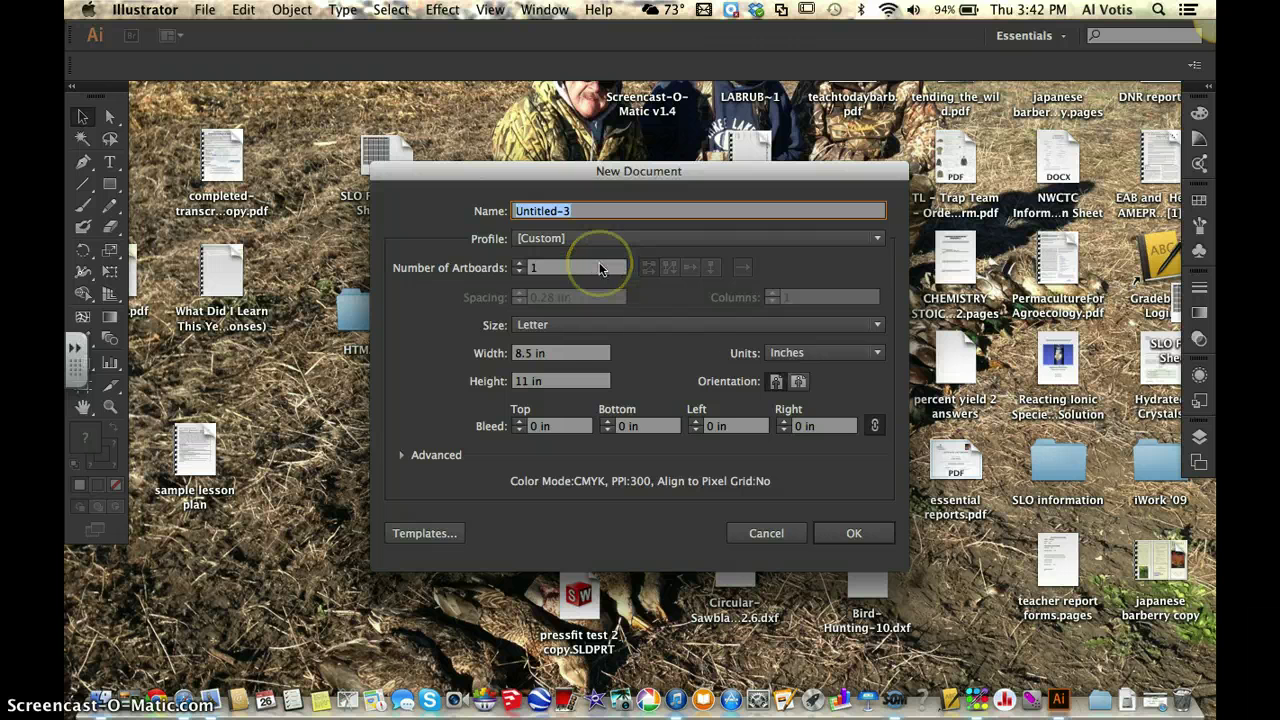
mouse_move(599, 268)
mouse_down()
mouse_move(591, 363)
mouse_move(466, 377)
mouse_move(469, 337)
mouse_move(670, 405)
mouse_up()
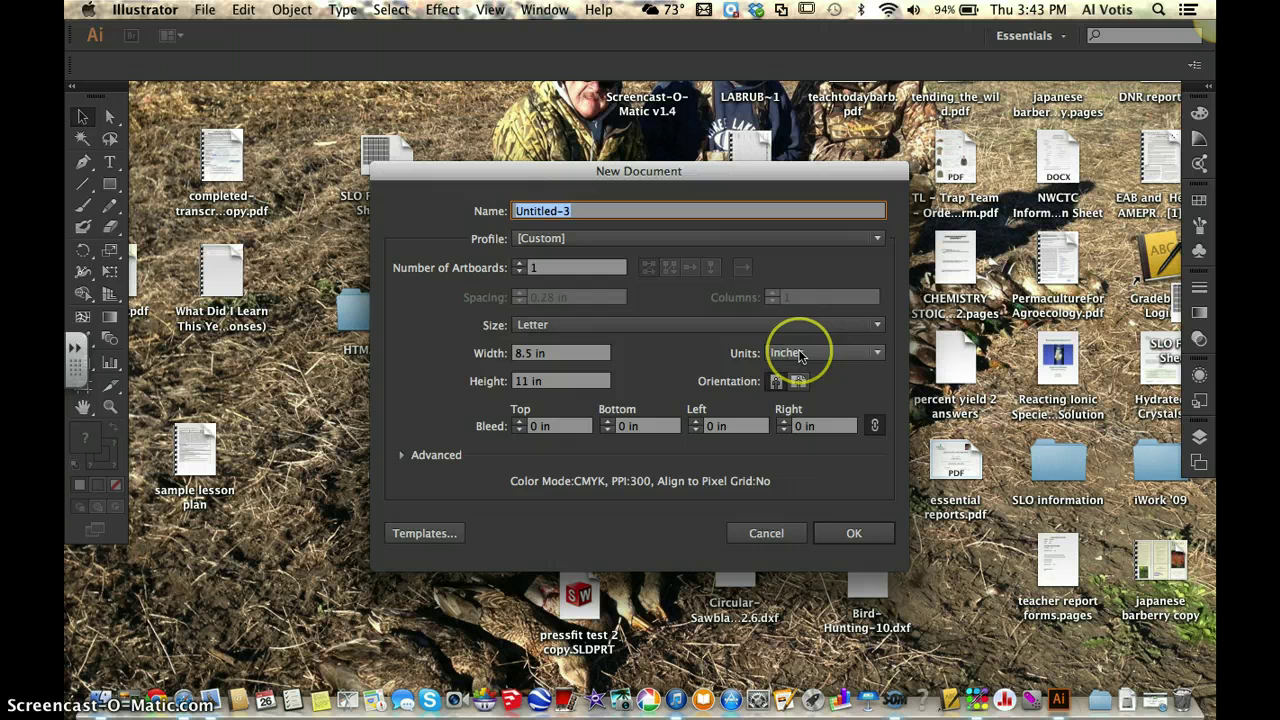
click(877, 350)
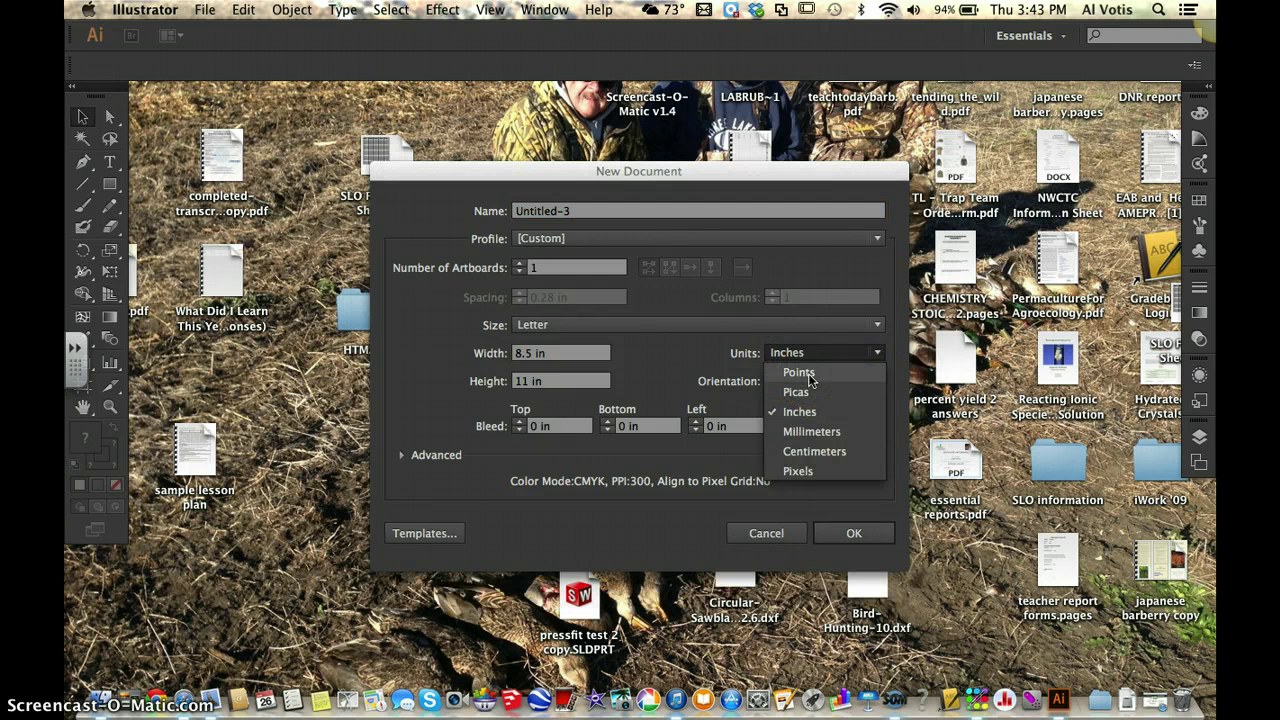
drag(809, 378, 855, 535)
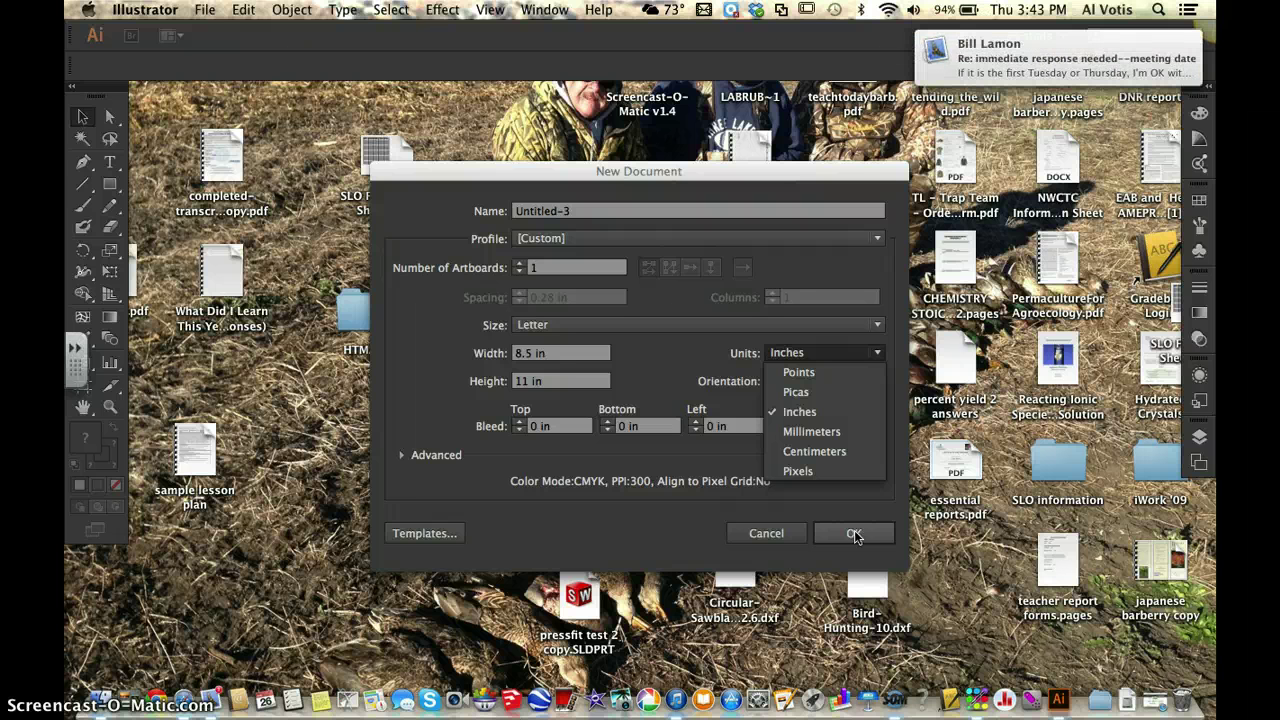
click(853, 533)
click(538, 262)
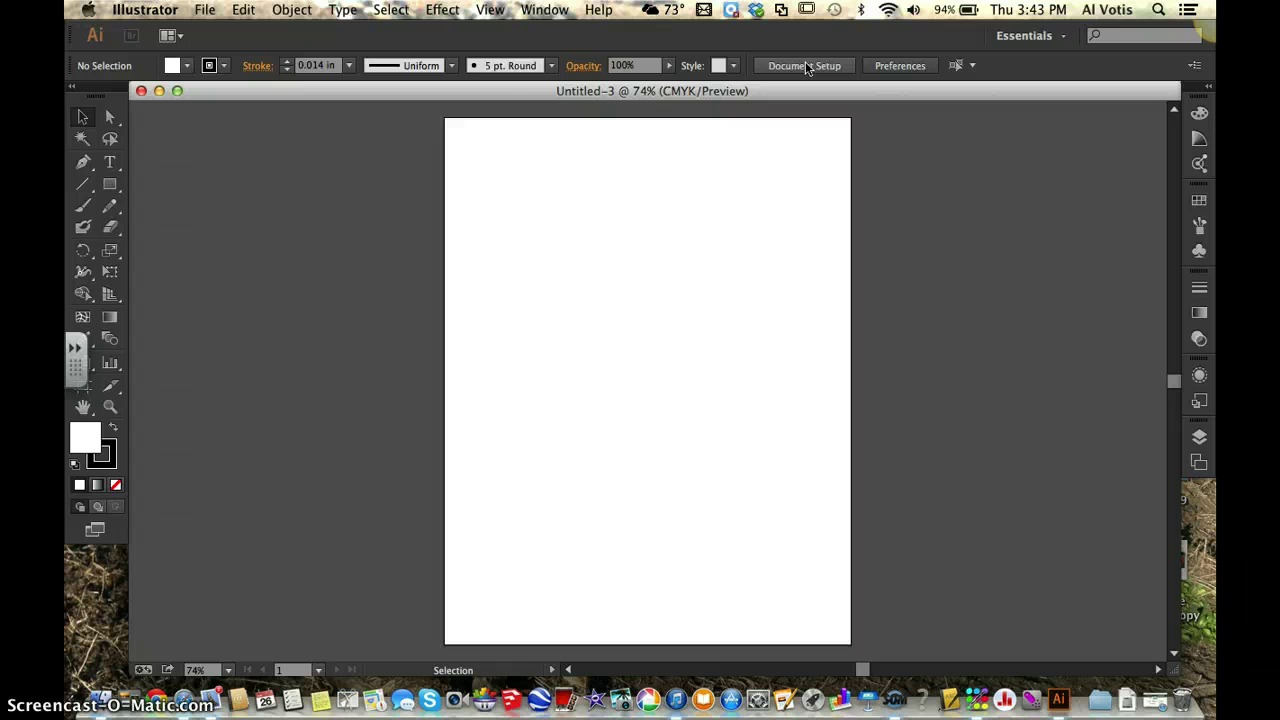
click(204, 10)
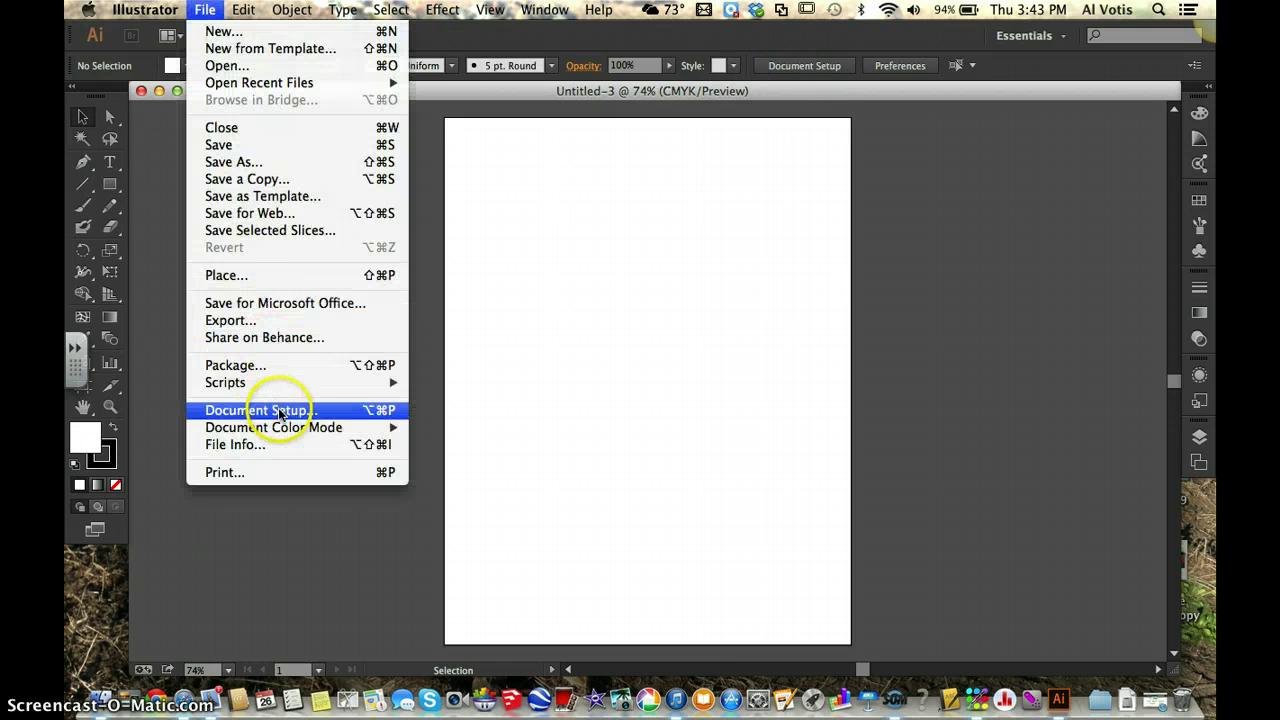
click(790, 67)
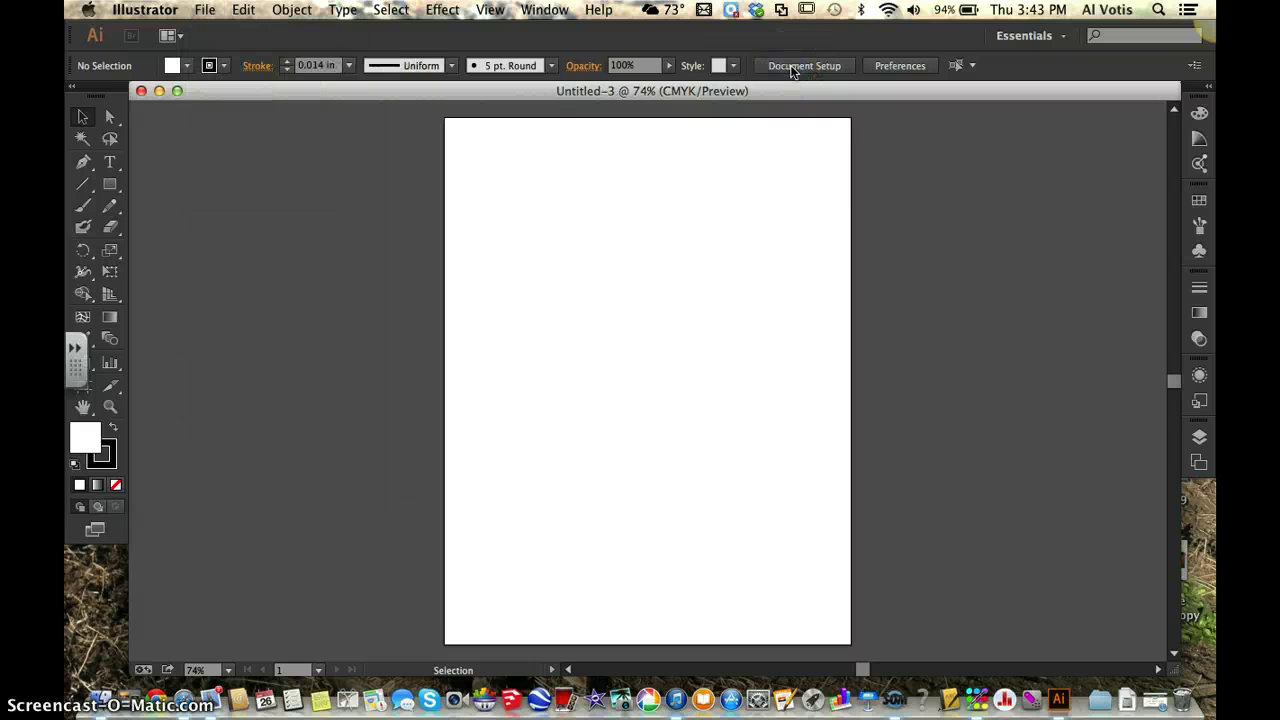
click(792, 67)
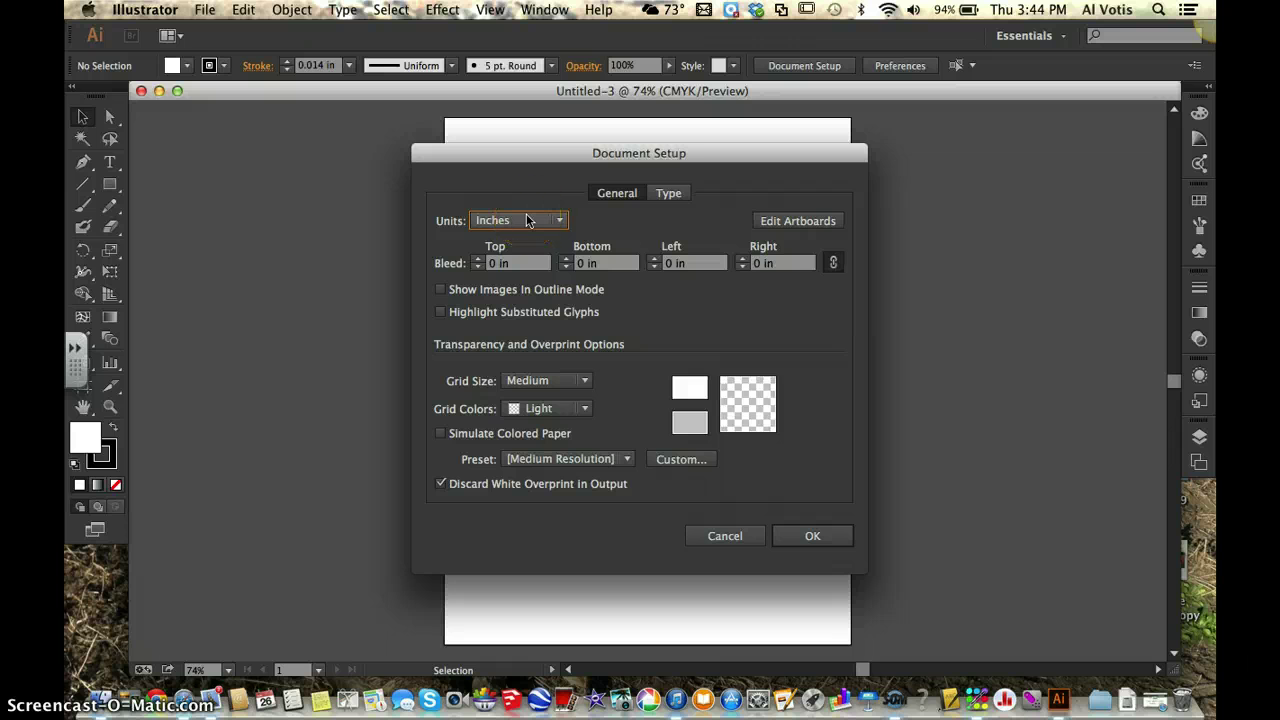
click(667, 194)
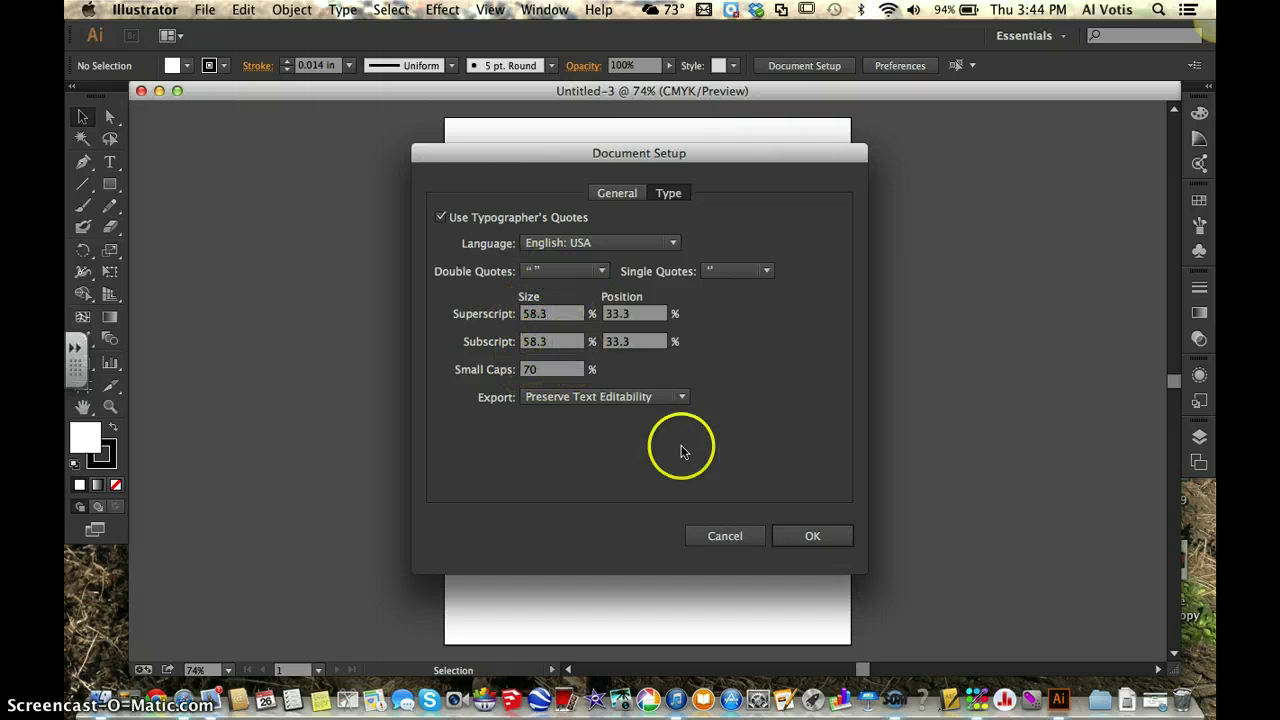
click(616, 195)
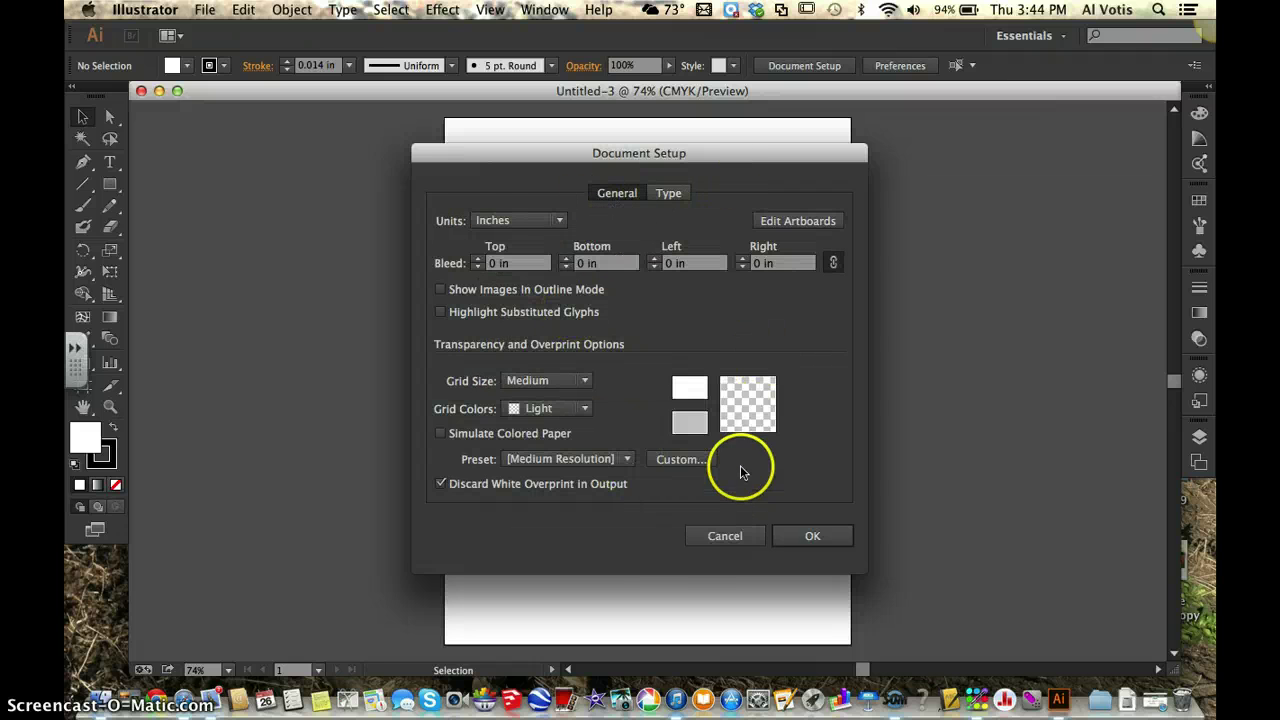
click(812, 536)
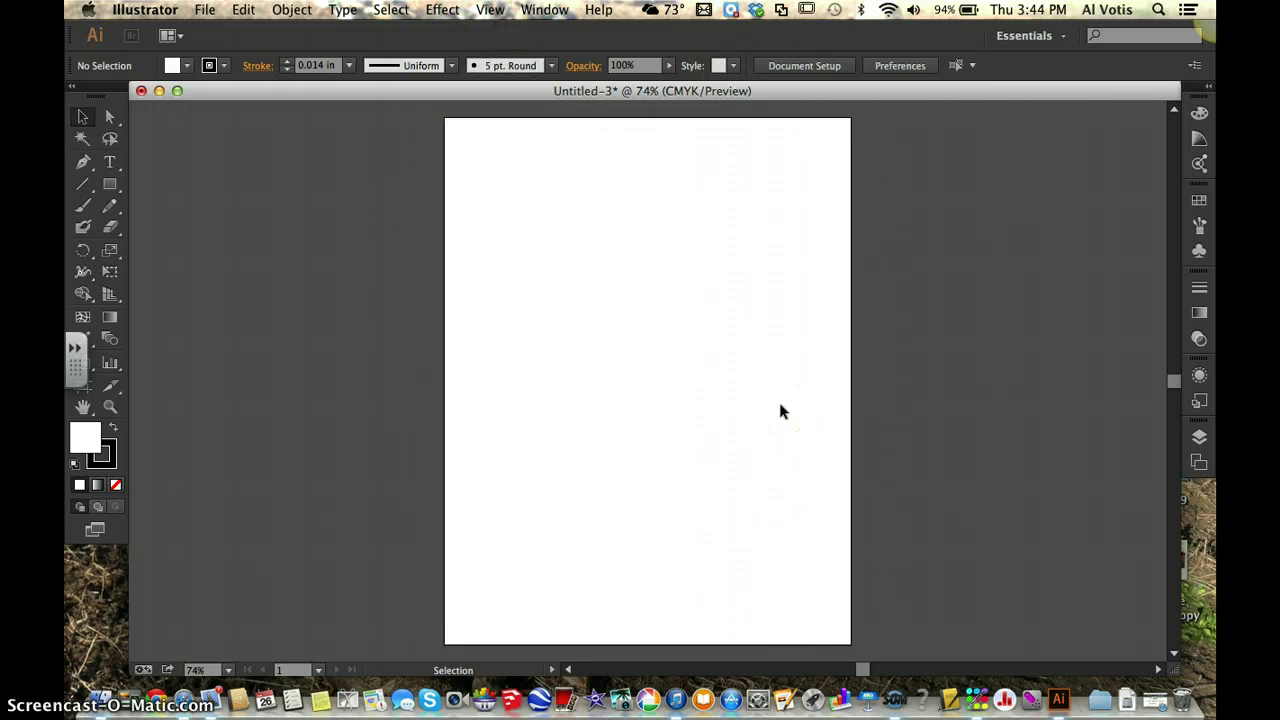
- Show the rulers and the document grid from the View menu
click(489, 10)
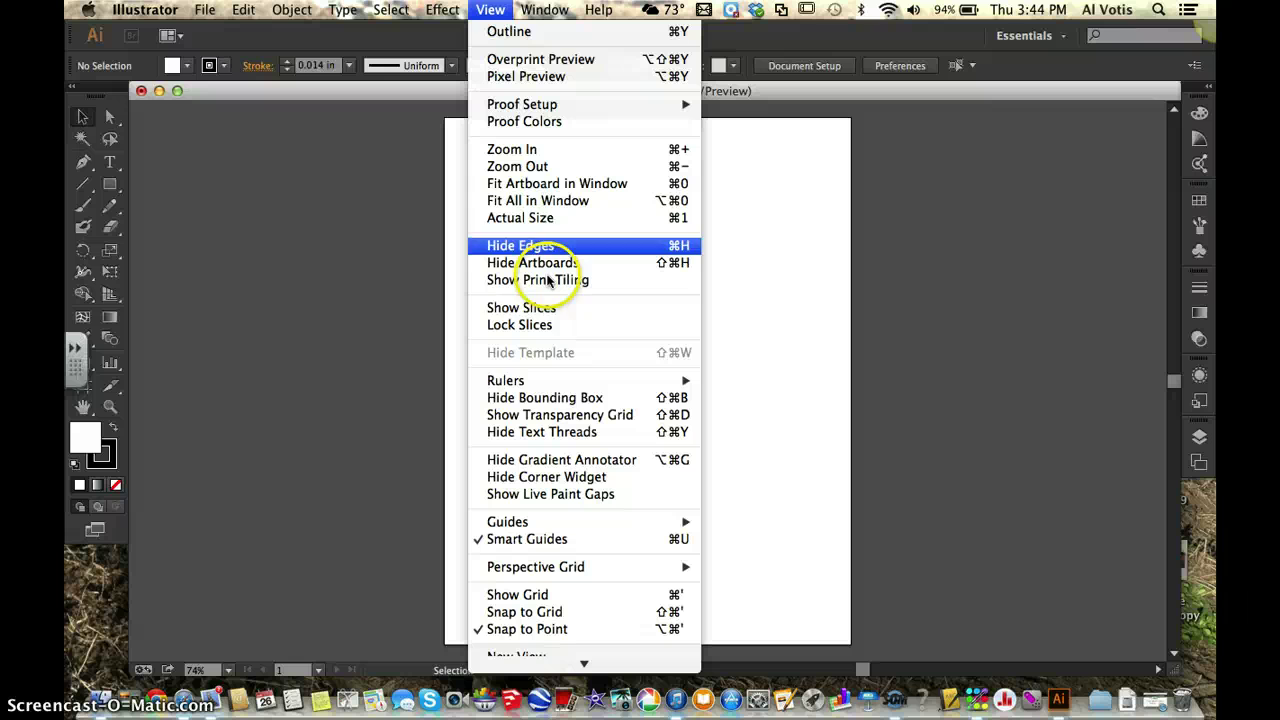
mouse_move(553, 380)
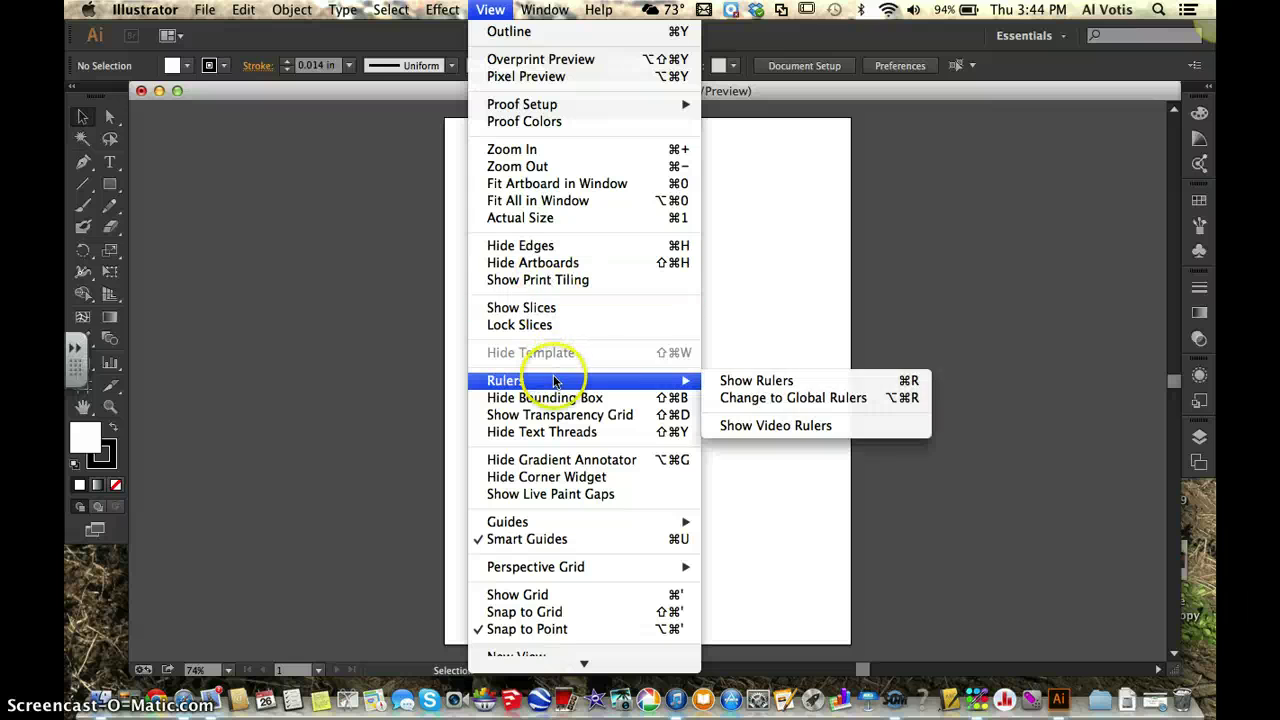
click(752, 380)
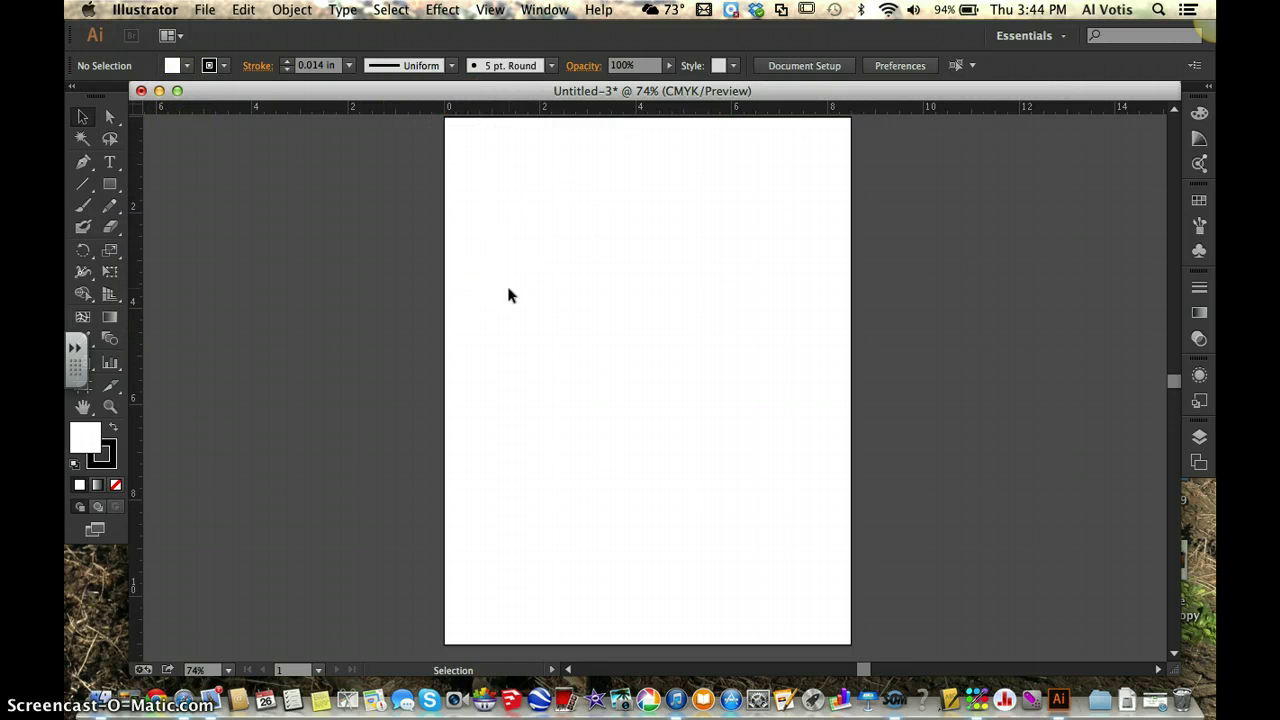
click(490, 9)
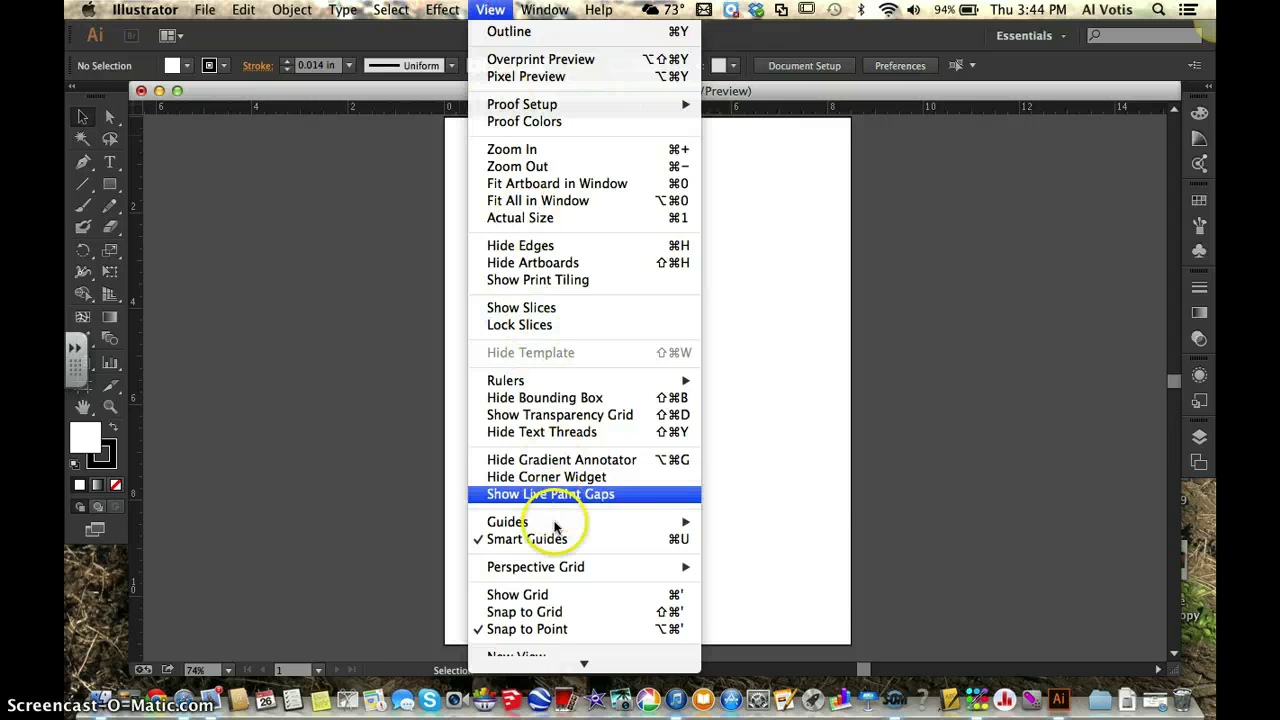
click(555, 595)
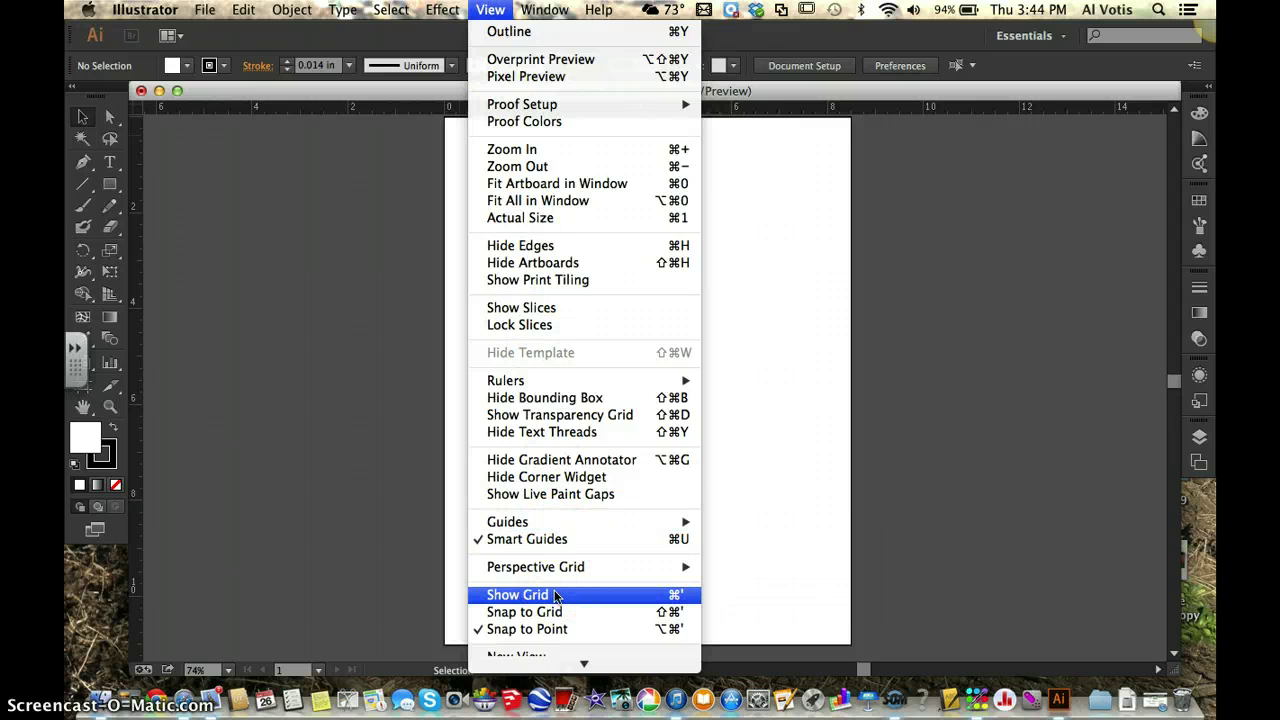
click(555, 595)
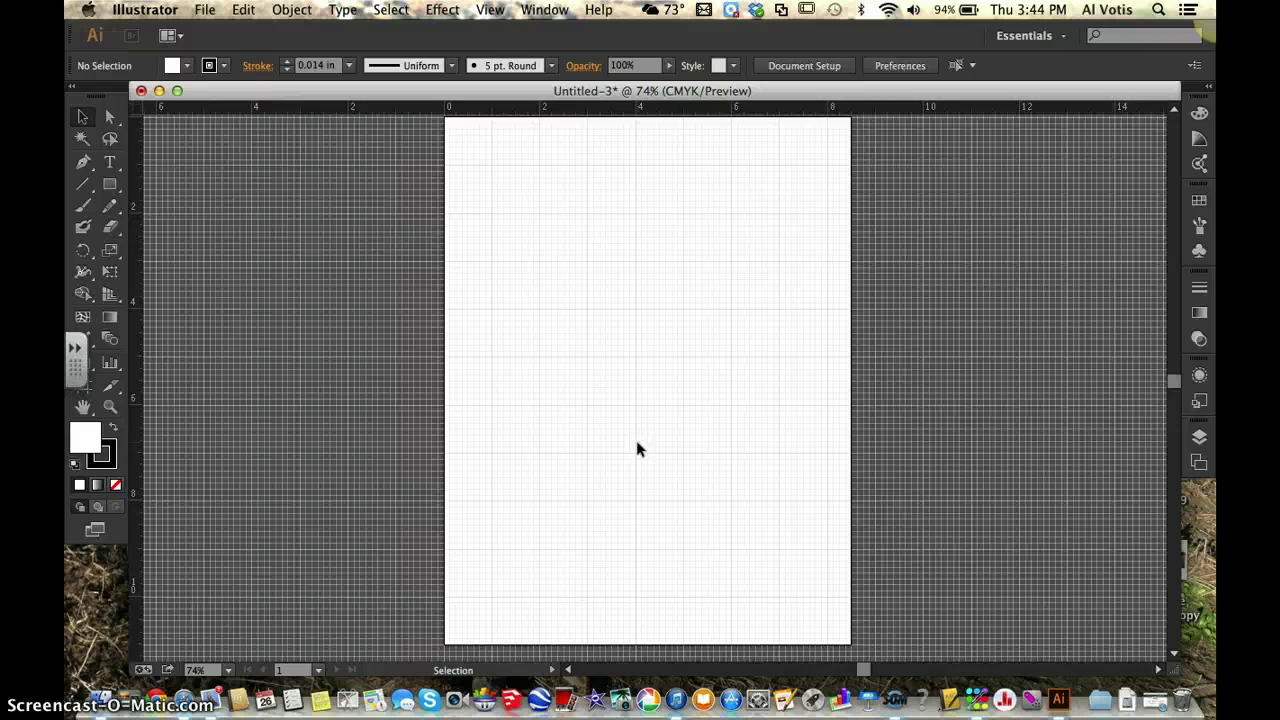
- Scroll the canvas until the whole Letter artboard is visible beside the rulers
scroll(638, 448, right, 1)
scroll(638, 448, up, 5)
scroll(638, 448, down, 8)
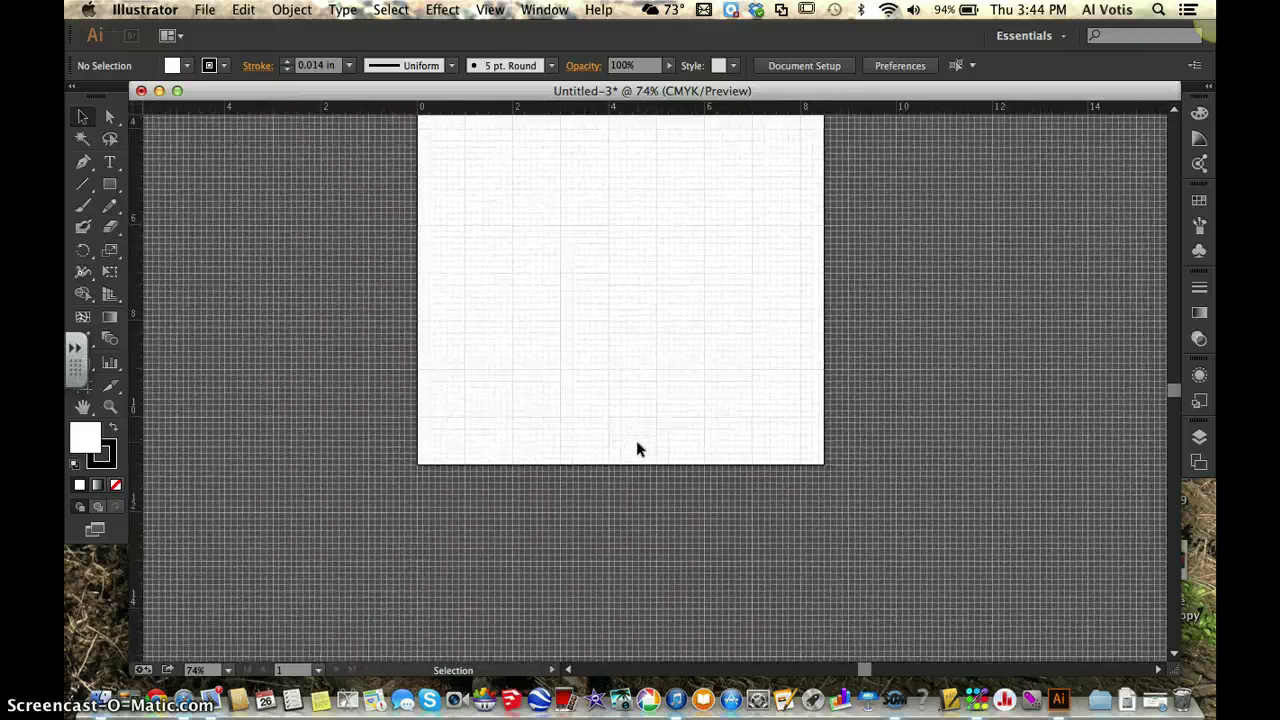
scroll(636, 448, up, 4)
scroll(636, 448, left, 1)
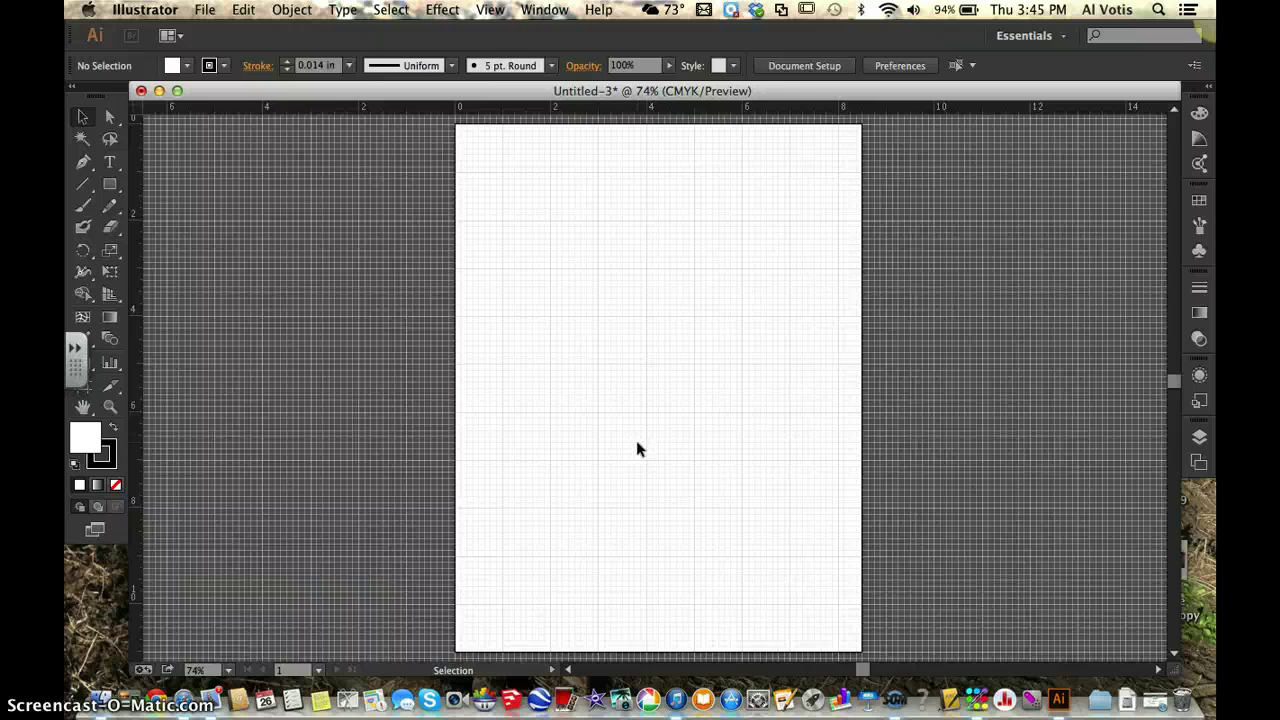
scroll(636, 448, right, 5)
scroll(638, 448, right, 1)
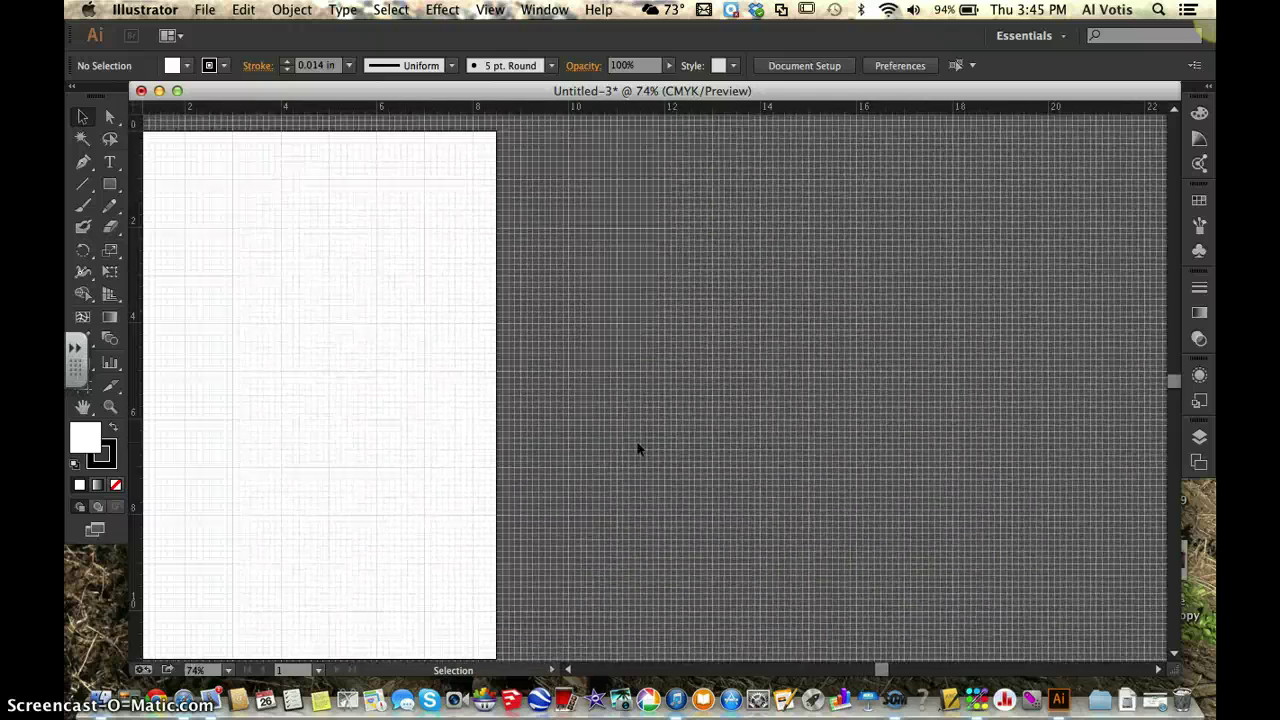
scroll(638, 448, left, 3)
scroll(638, 448, up, 1)
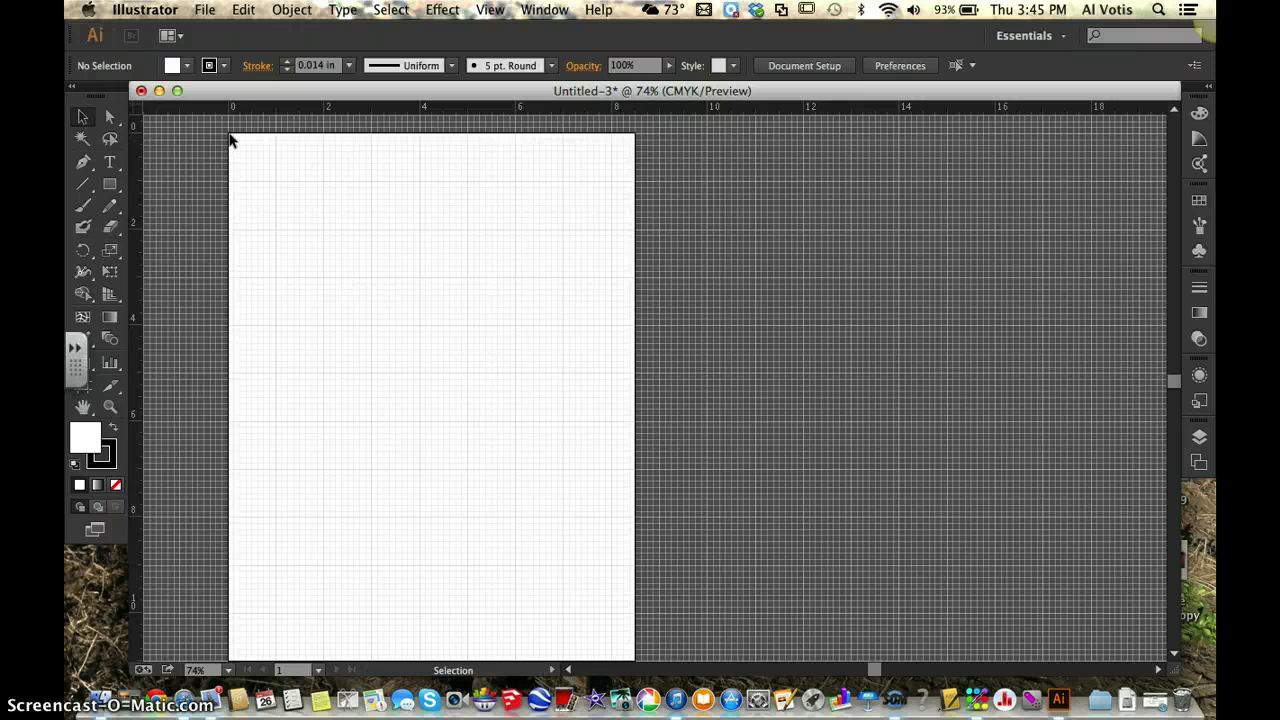
- Drag the ruler origin from the rulers' corner to the artboard's top-left corner
mouse_move(230, 140)
mouse_down()
mouse_move(266, 172)
mouse_move(168, 134)
mouse_move(163, 109)
mouse_move(145, 110)
mouse_up()
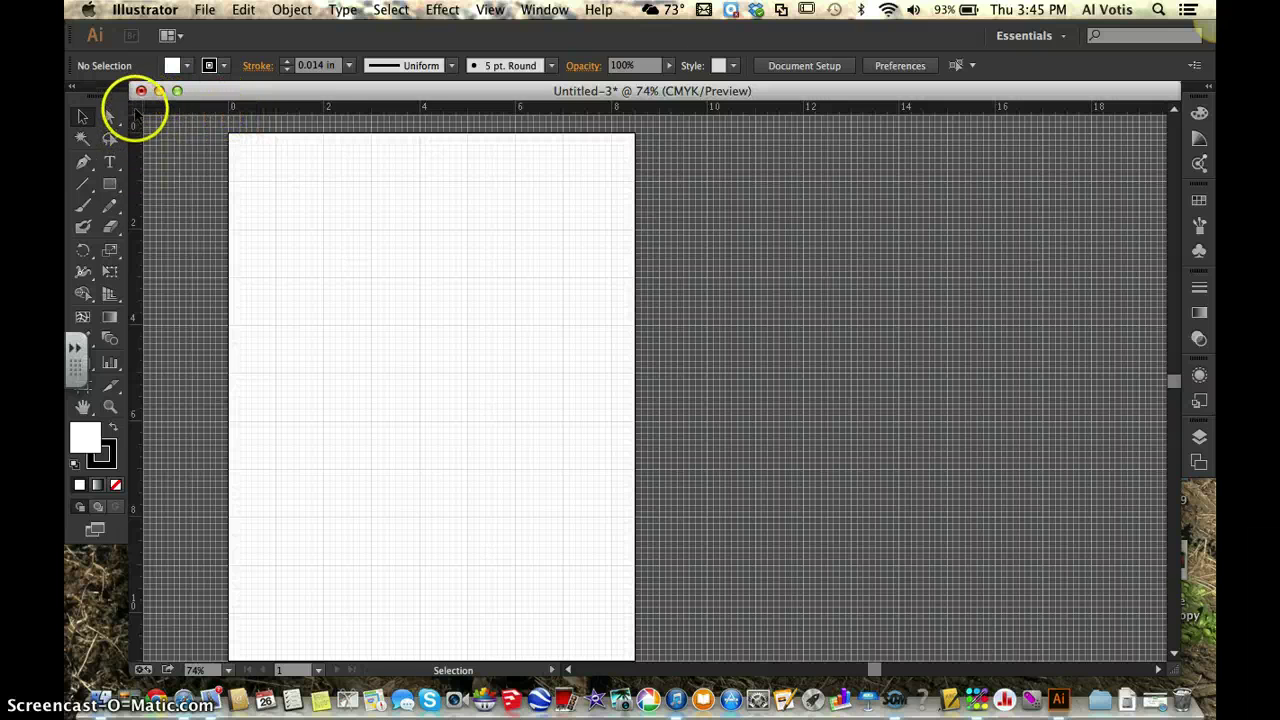
click(137, 110)
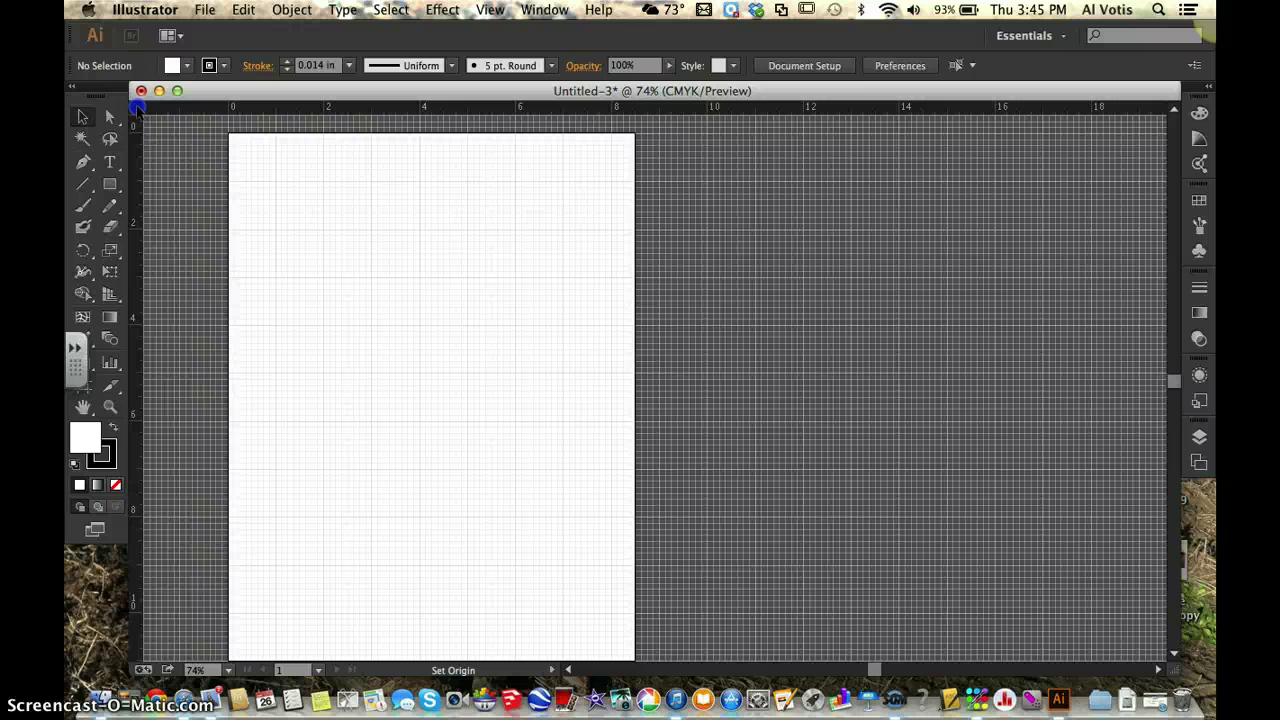
drag(137, 108, 421, 297)
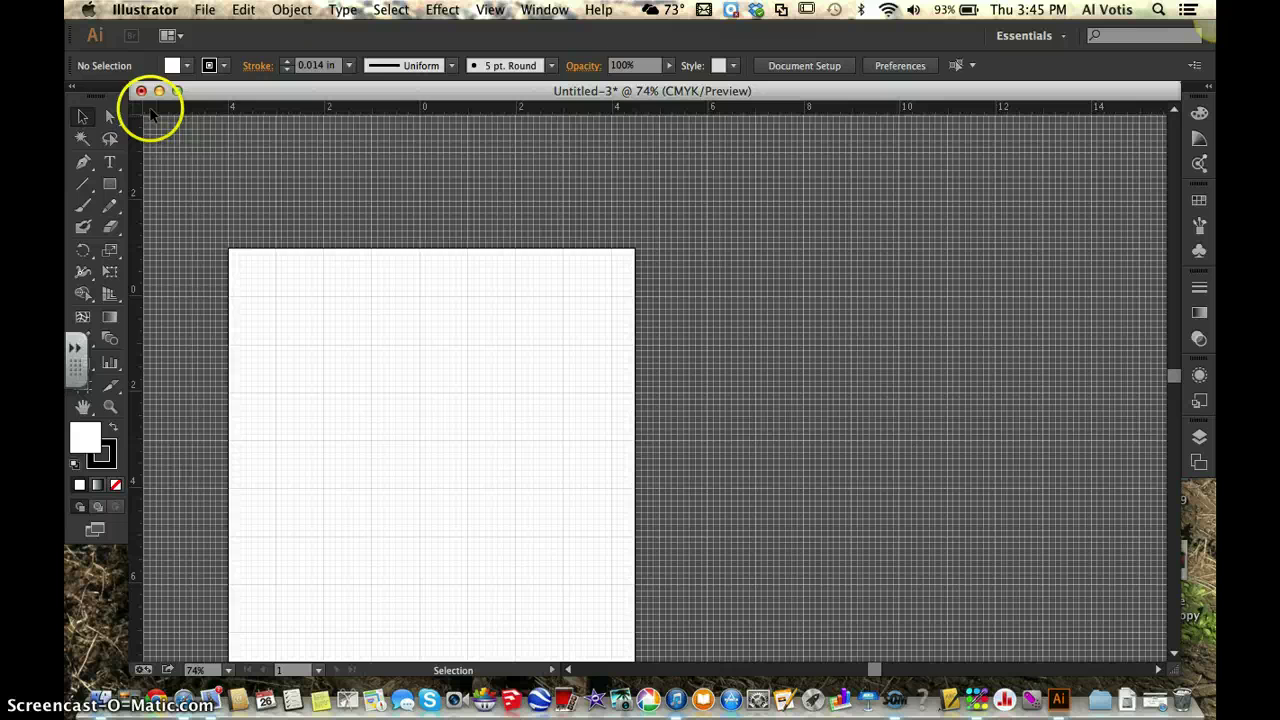
drag(135, 104, 229, 248)
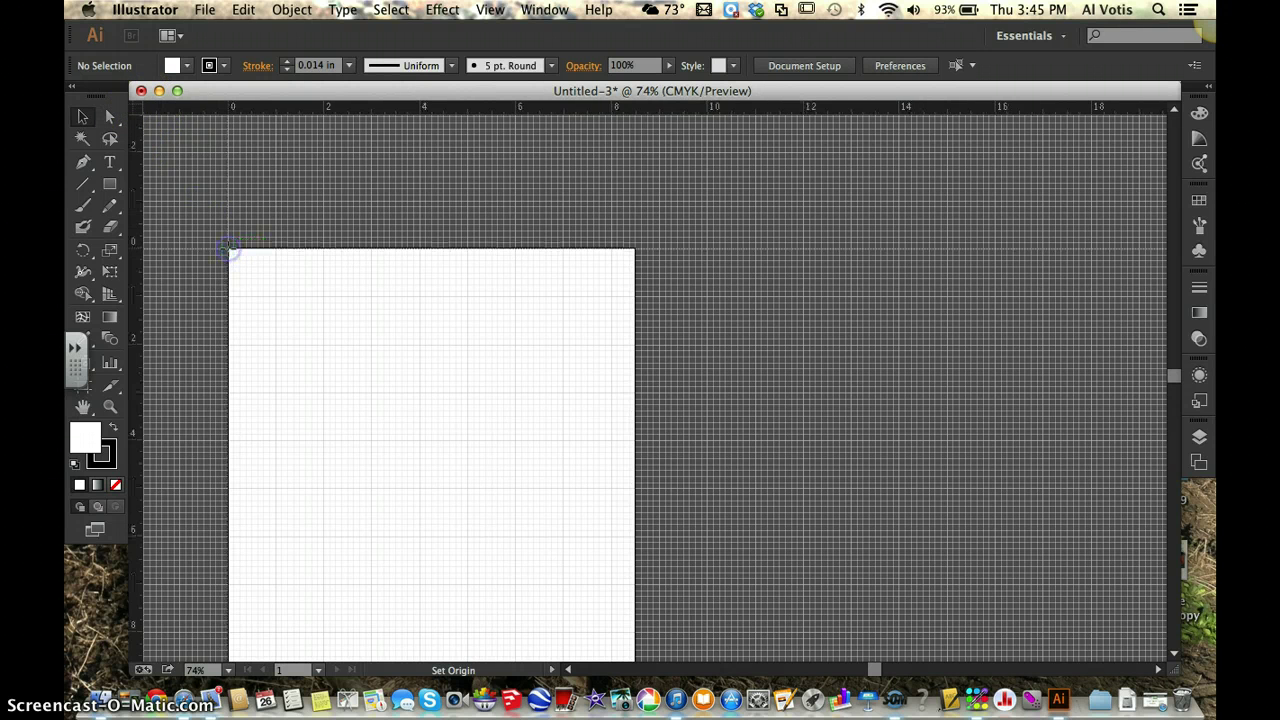
scroll(229, 248, down, 5)
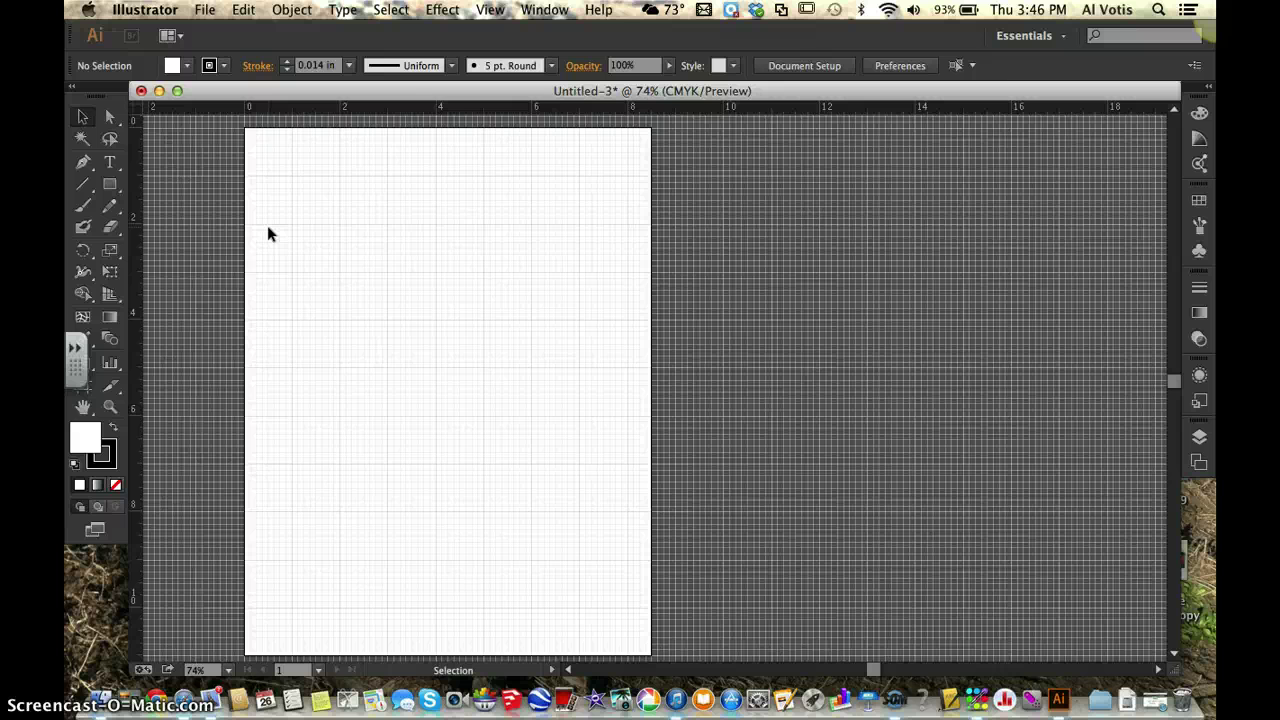
- Open the DT-2.ai goose logo file from the Desktop
click(207, 12)
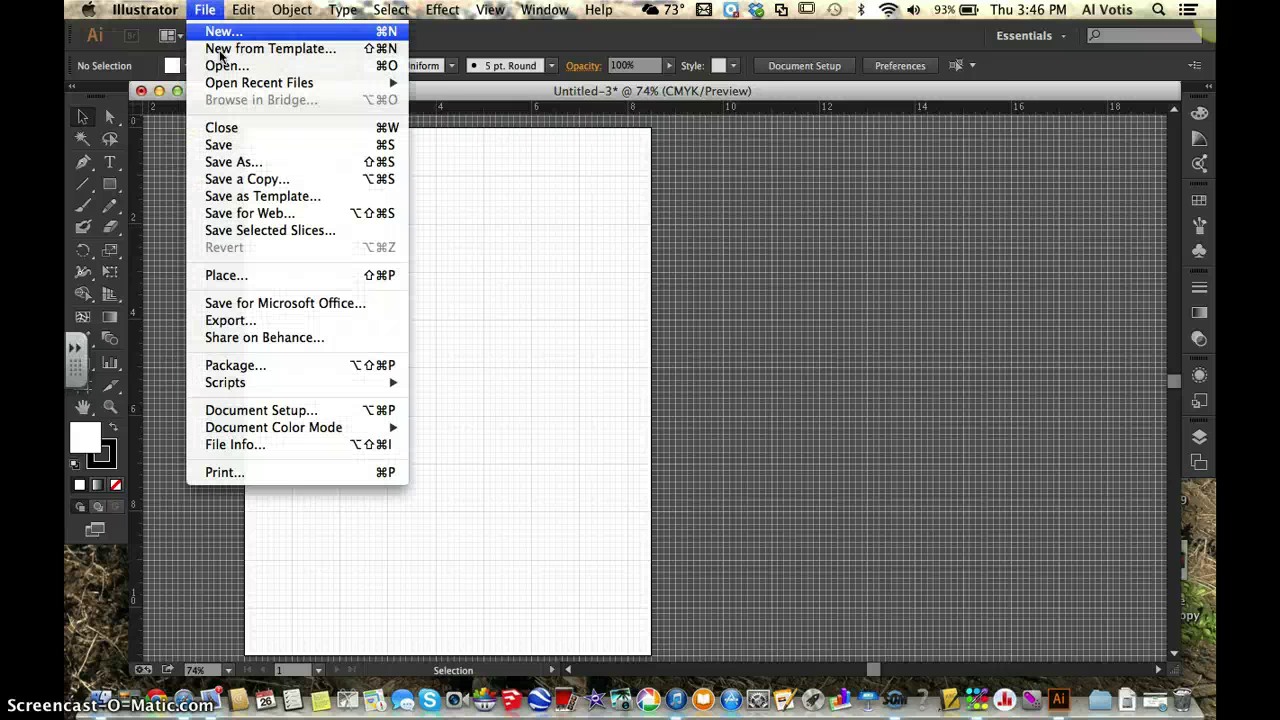
click(224, 65)
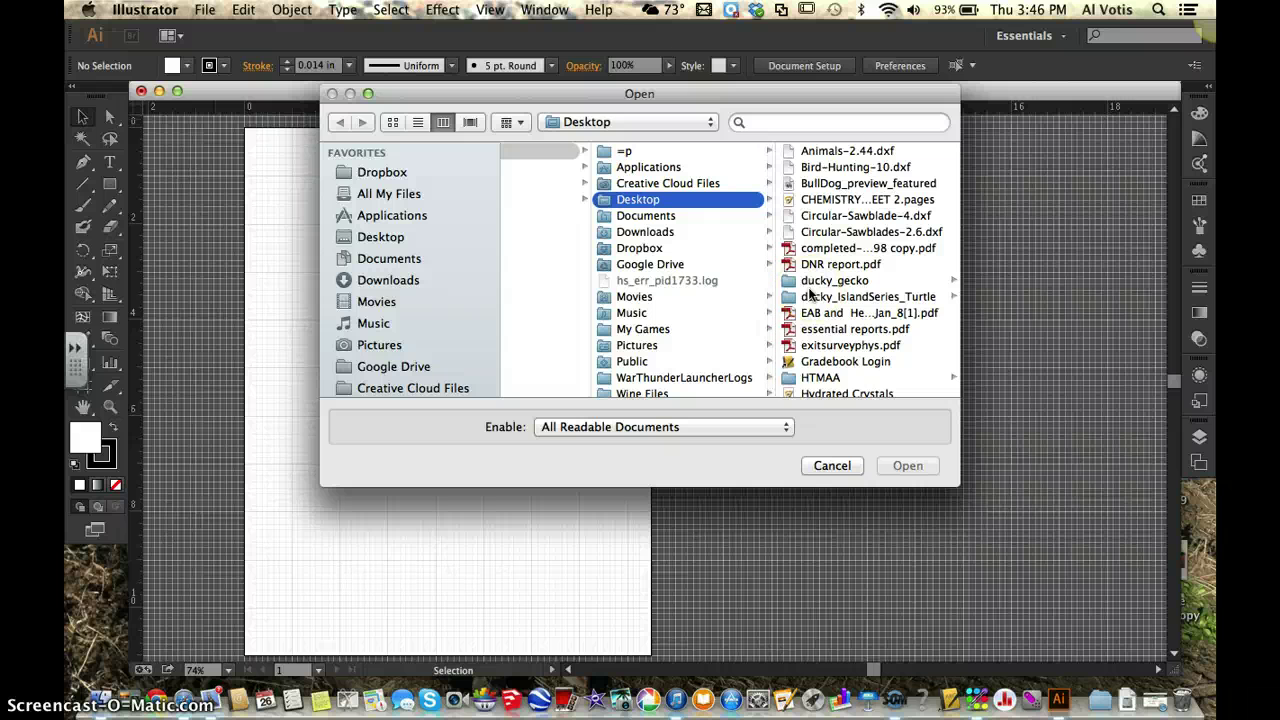
scroll(810, 295, down, 5)
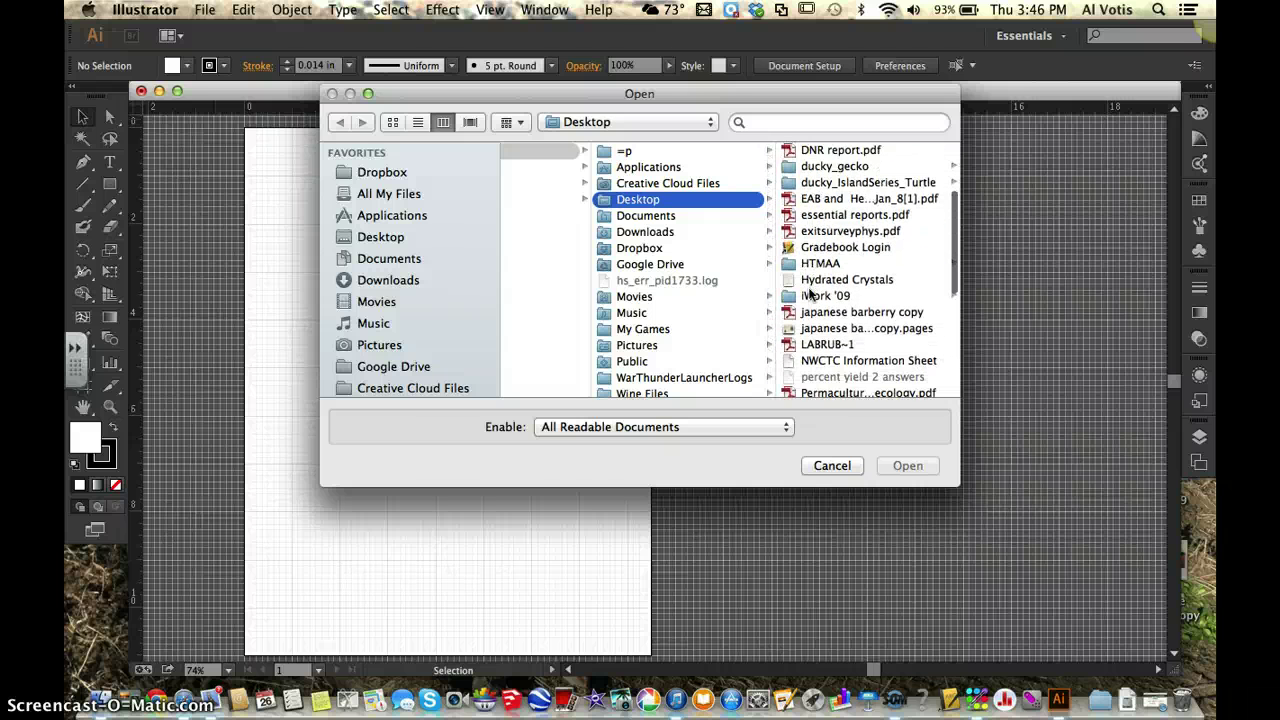
scroll(810, 293, down, 8)
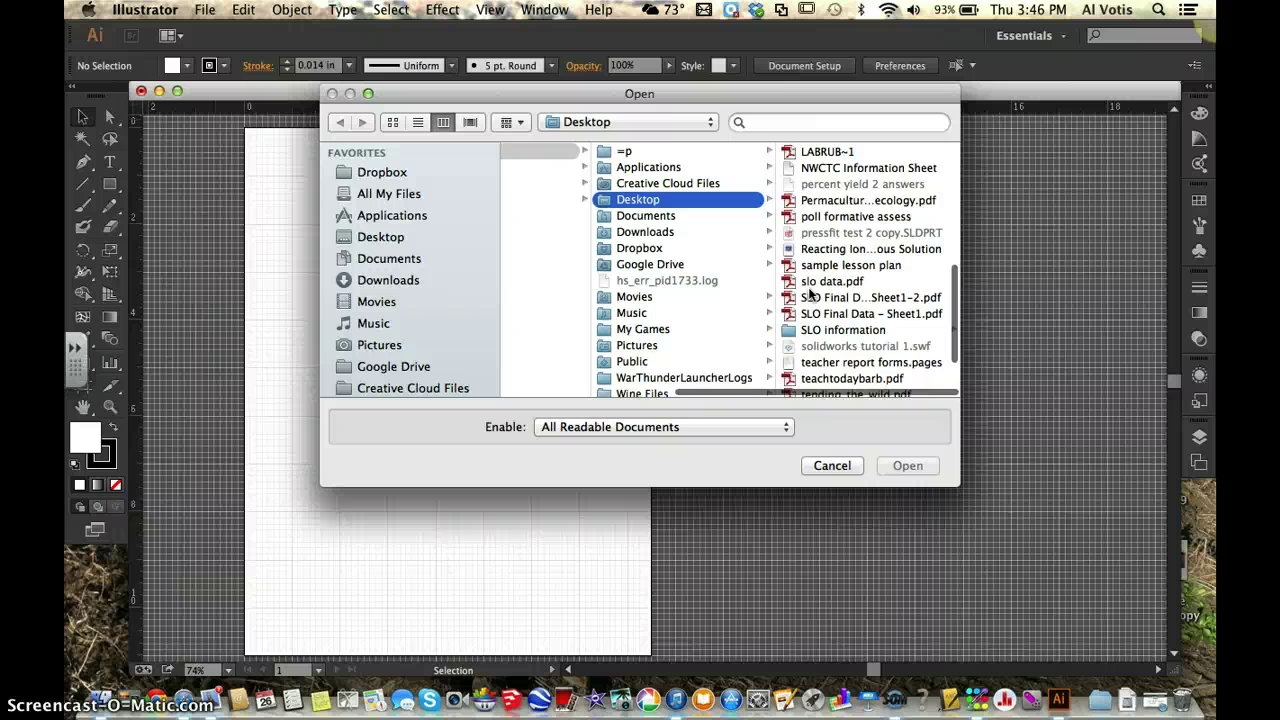
scroll(810, 295, down, 3)
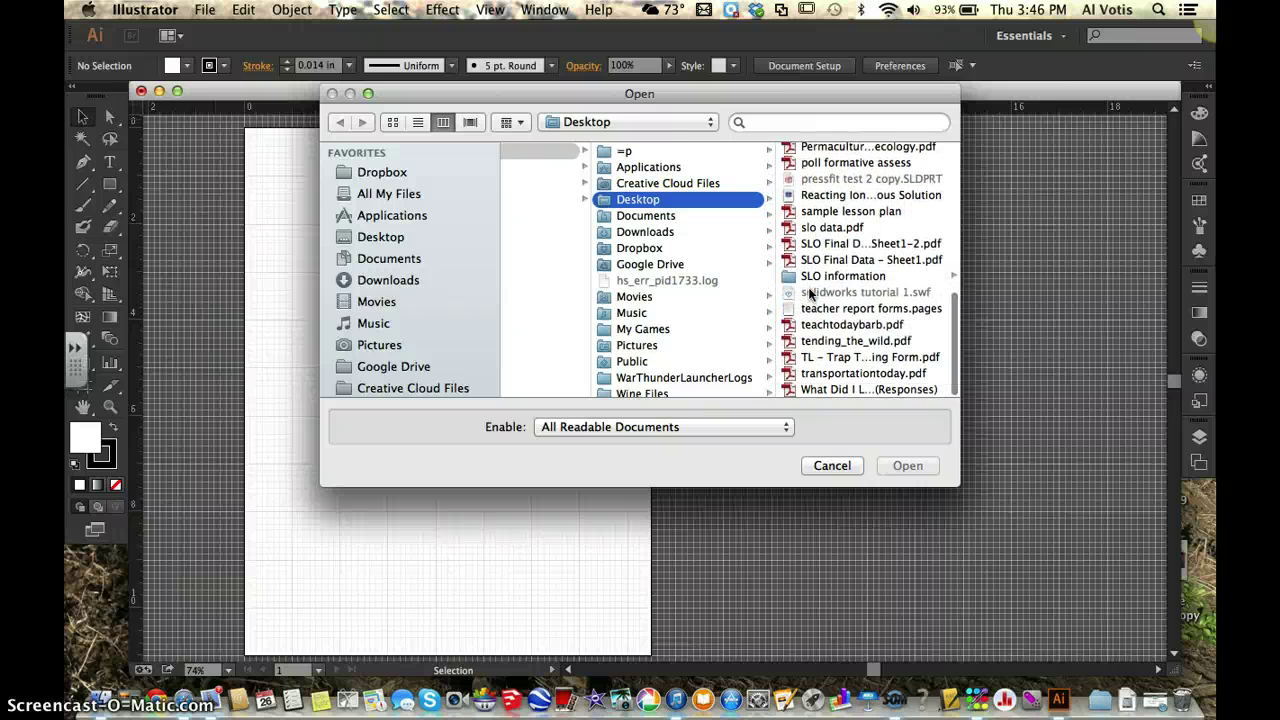
scroll(810, 293, up, 5)
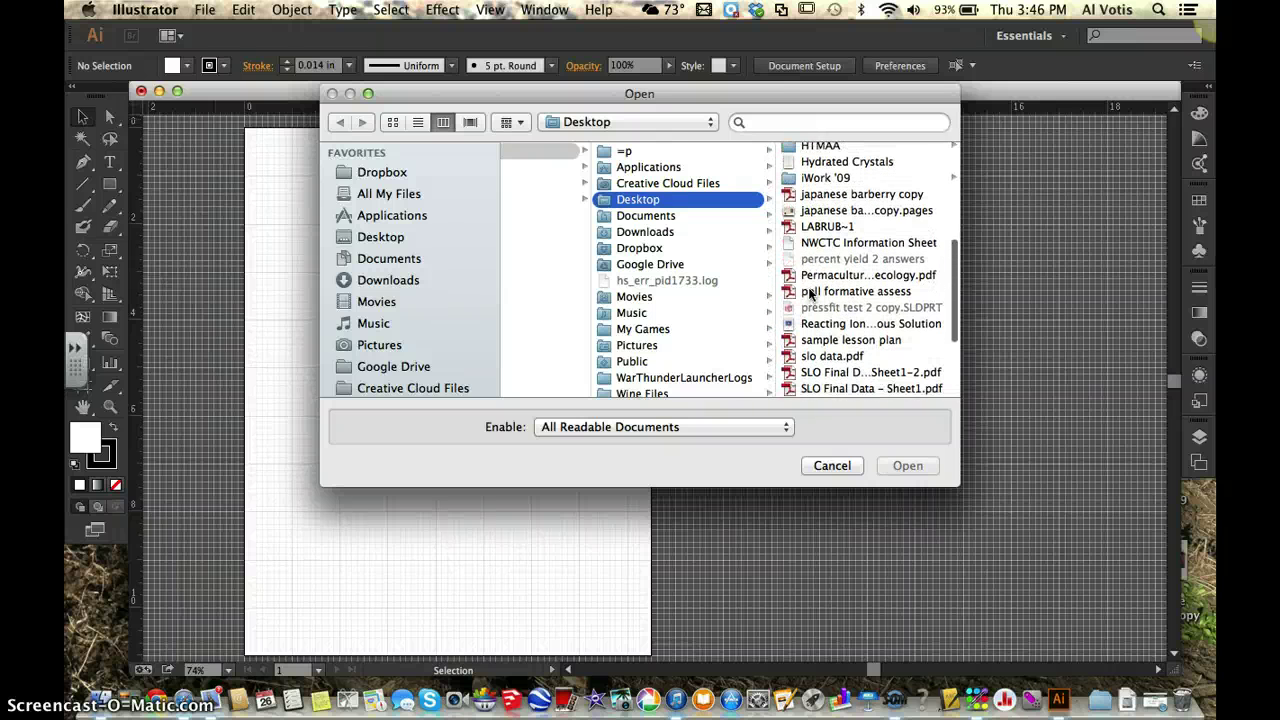
scroll(810, 293, up, 5)
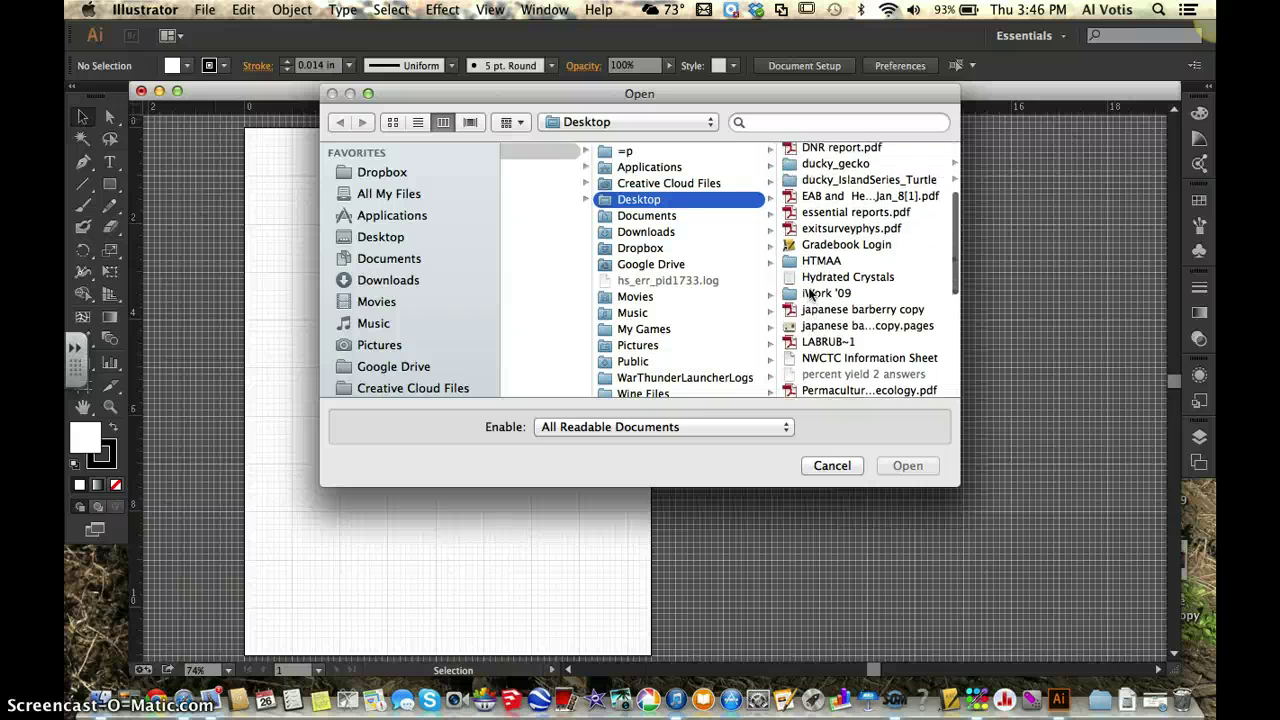
scroll(810, 293, up, 4)
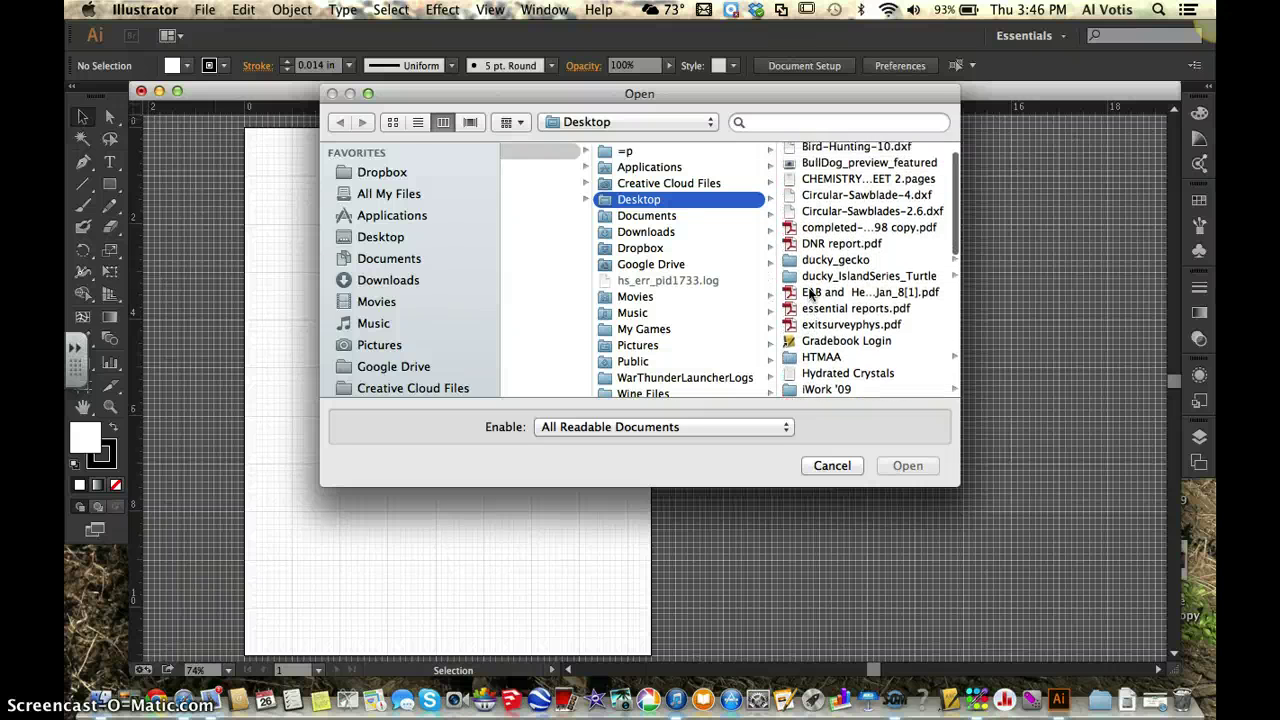
scroll(810, 293, up, 1)
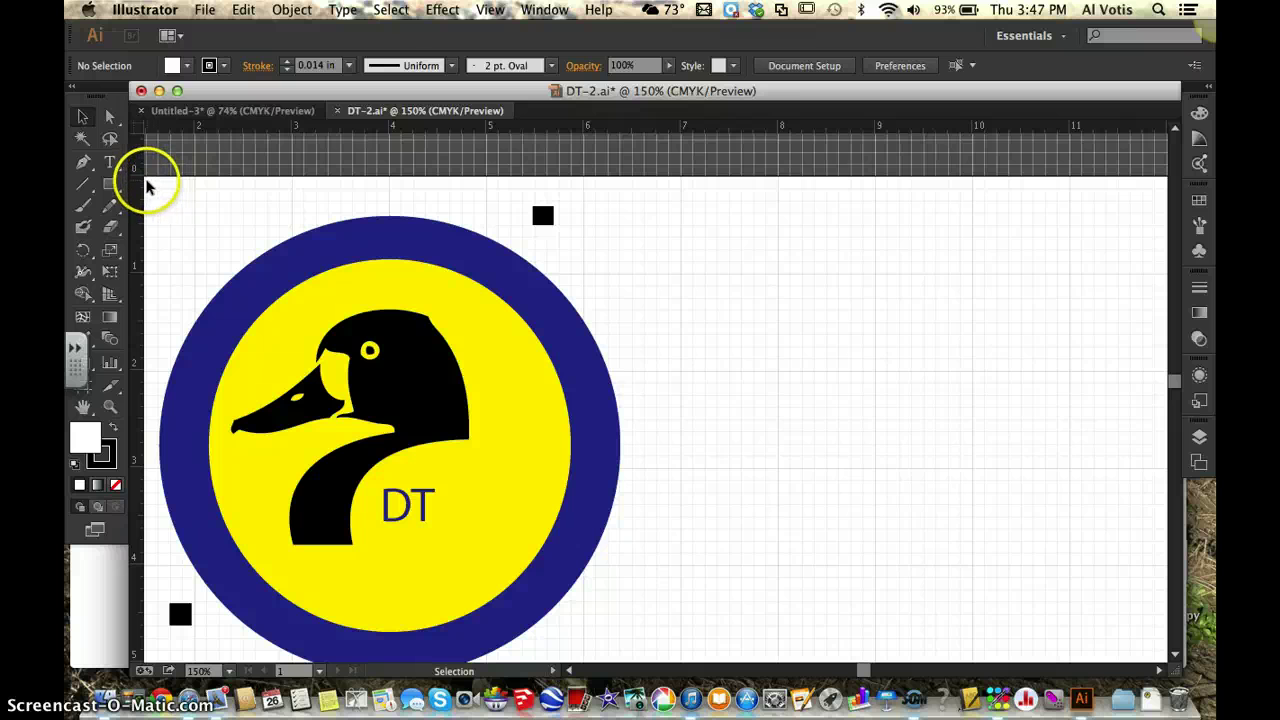
drag(146, 185, 687, 539)
scroll(680, 508, up, 2)
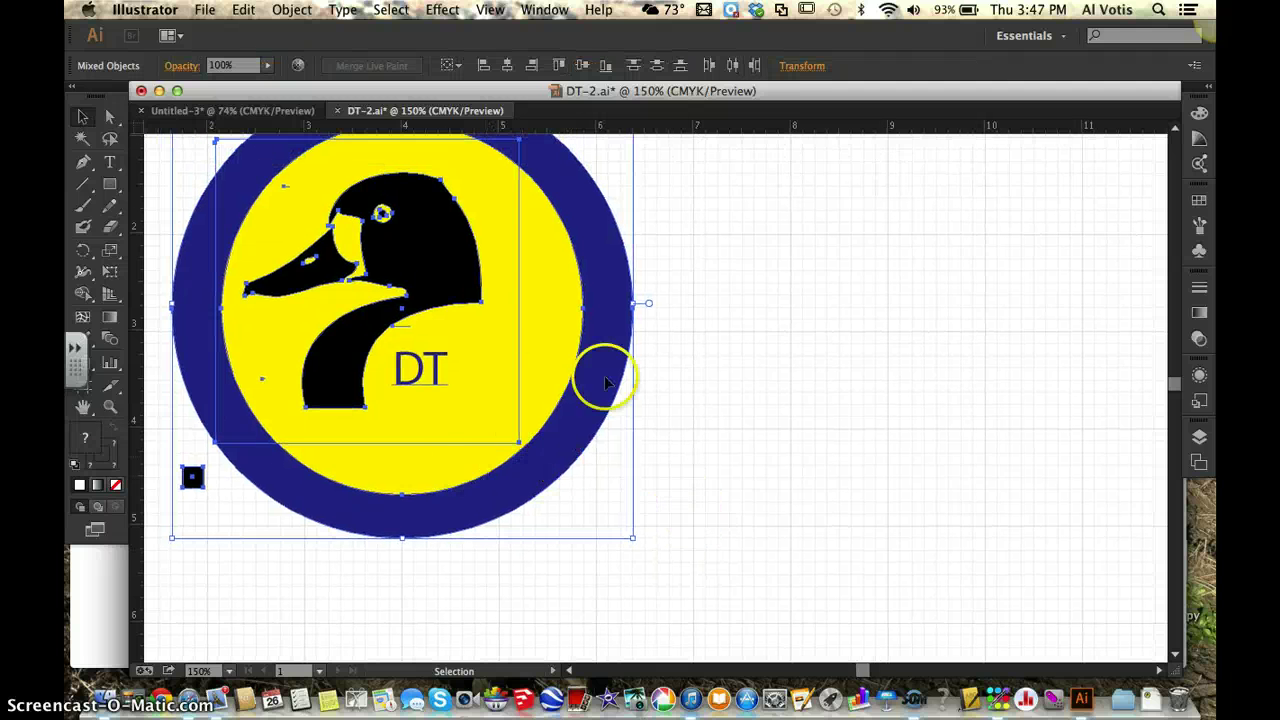
click(692, 214)
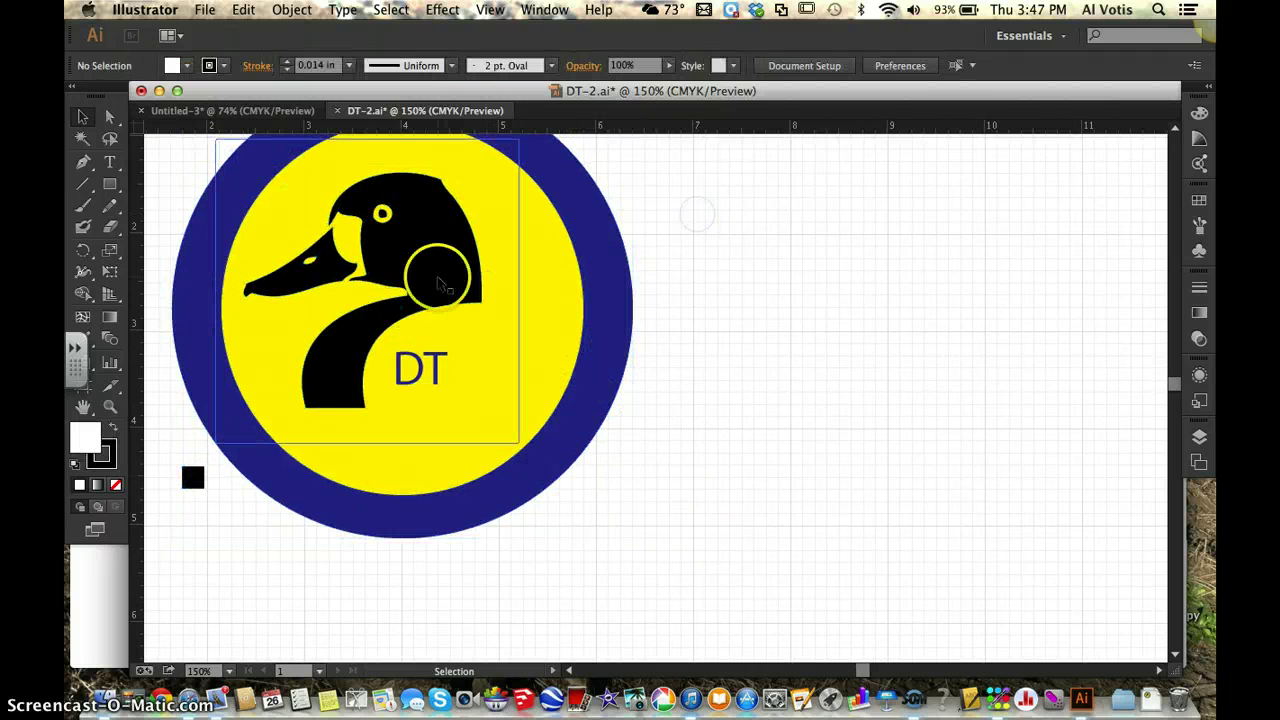
click(414, 355)
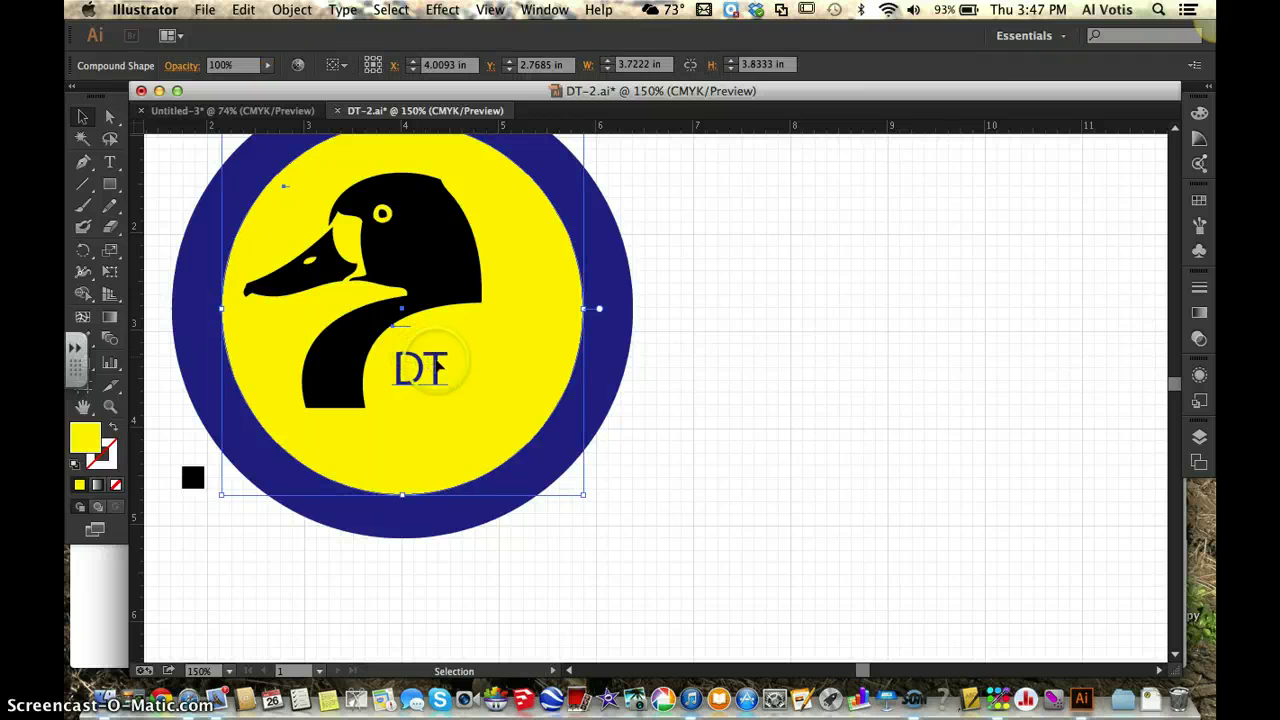
click(418, 378)
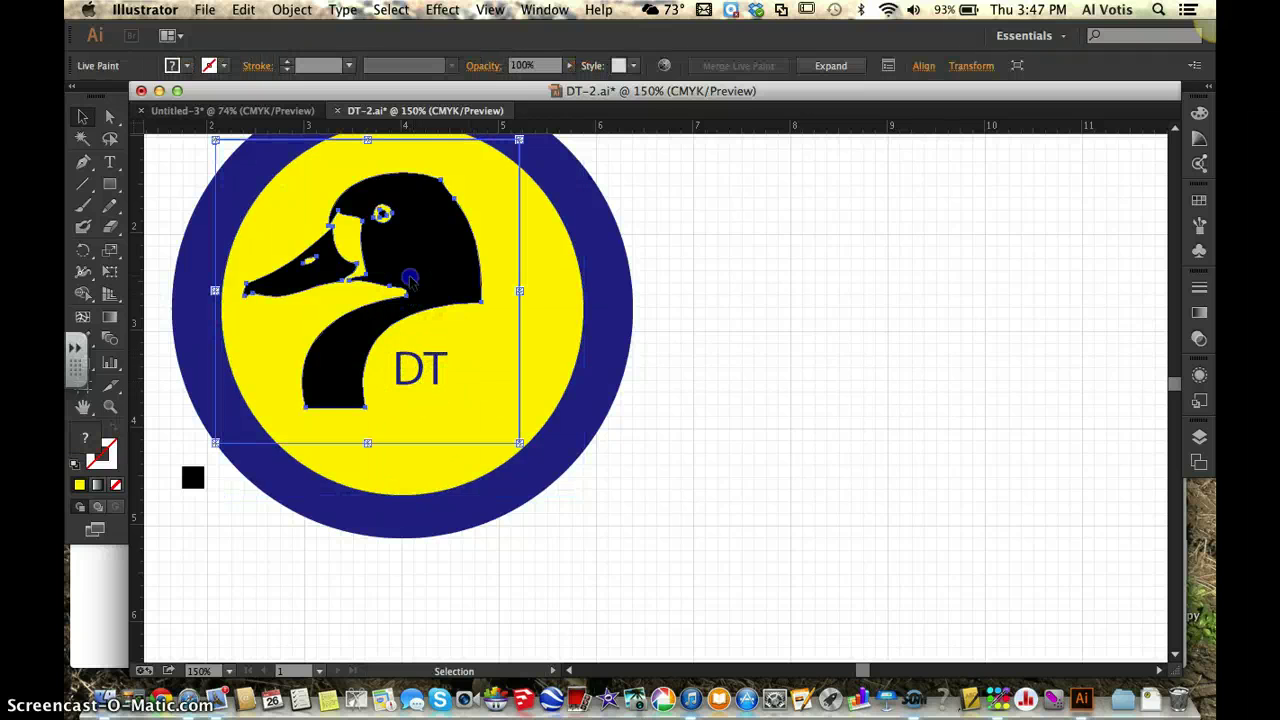
click(551, 289)
drag(551, 289, 437, 286)
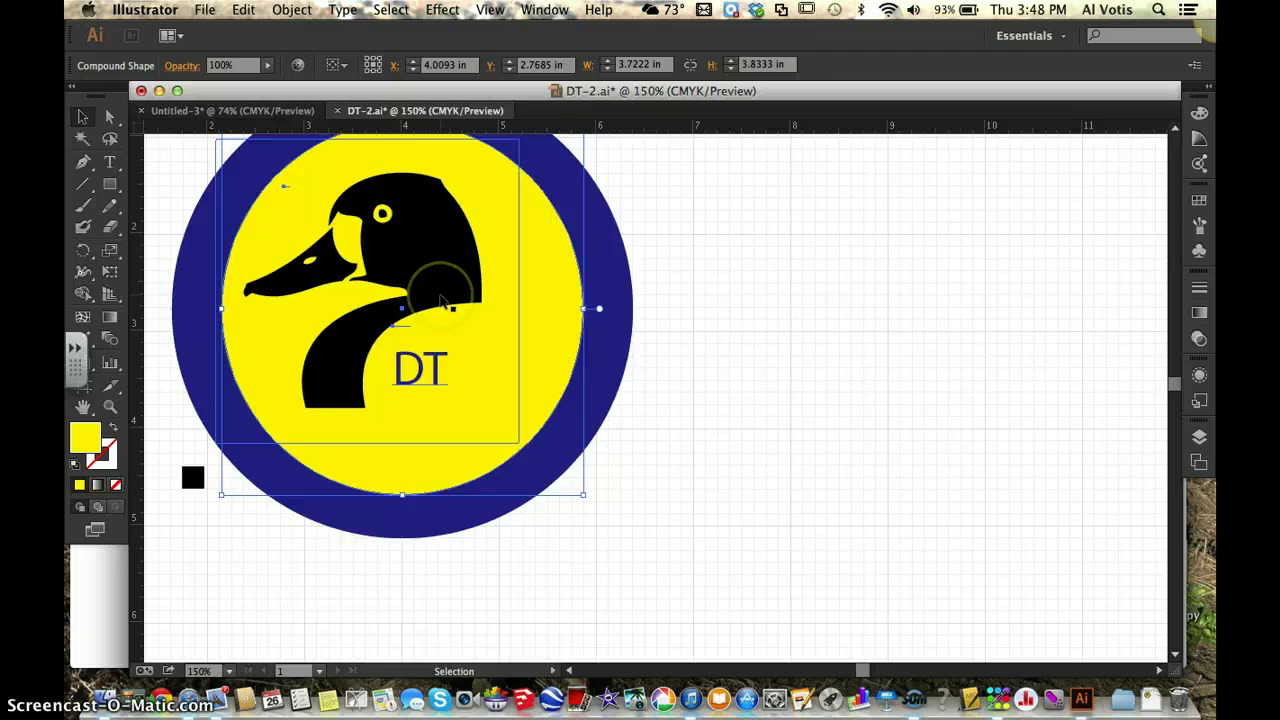
scroll(445, 303, up, 3)
scroll(443, 302, left, 5)
scroll(443, 300, down, 2)
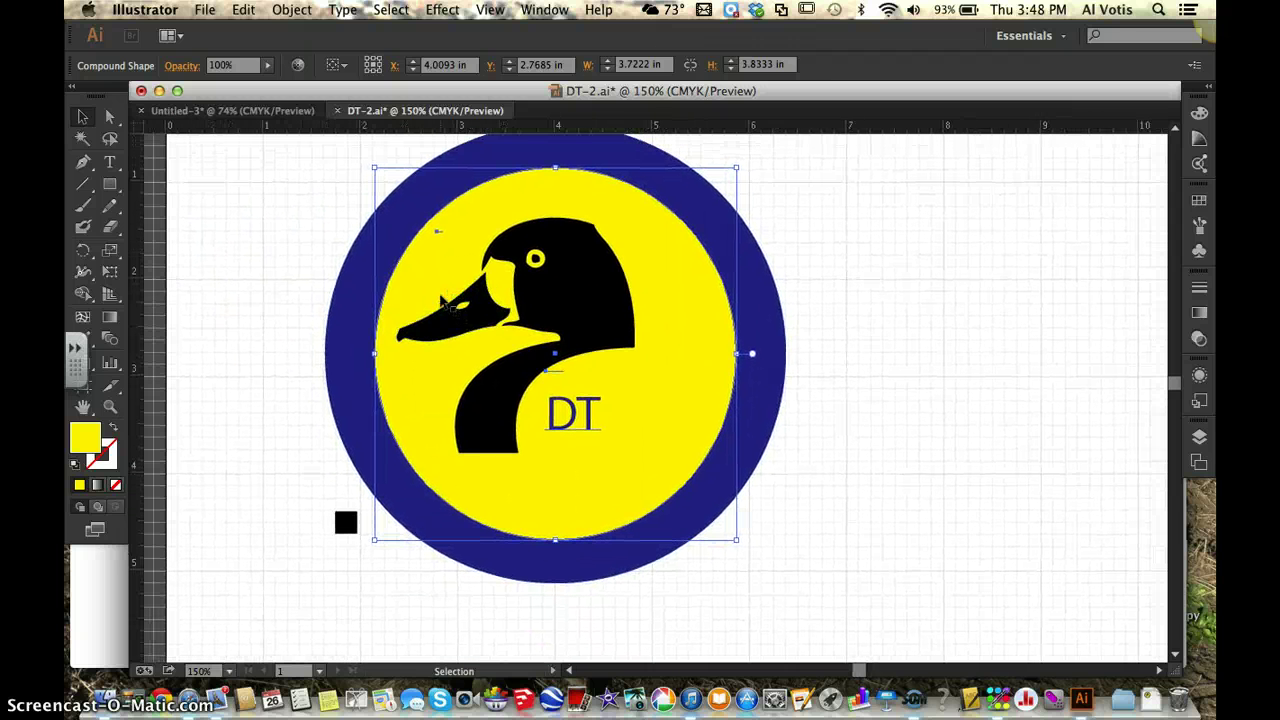